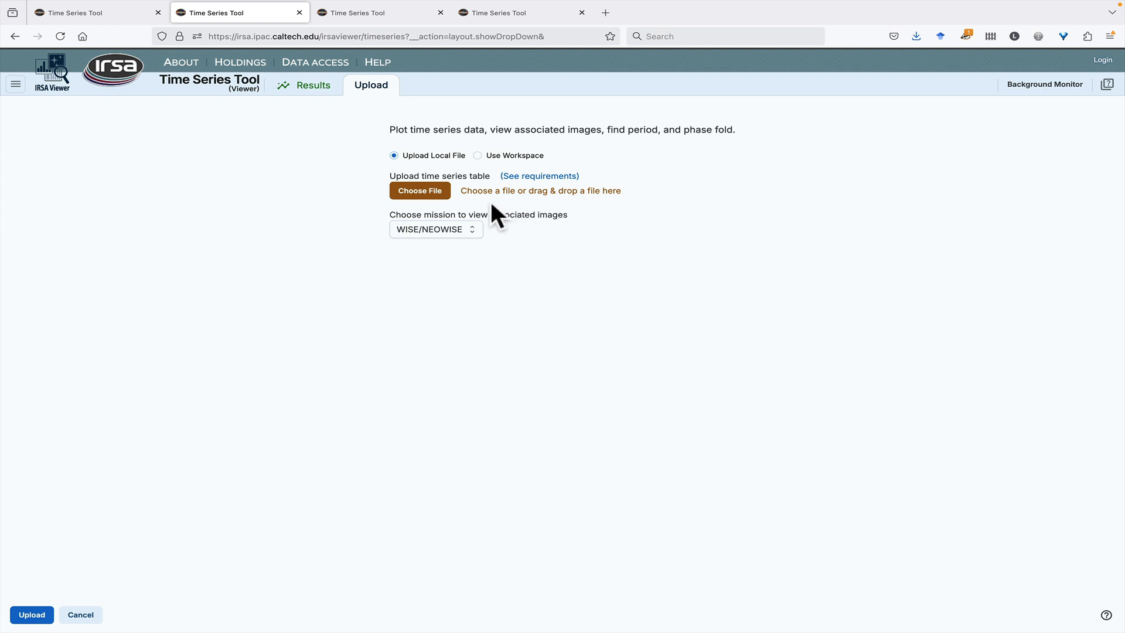
# Upload the local time series table 00037-cdips.tbl with the associated-image mission set to Other
pyautogui.click(433, 192)
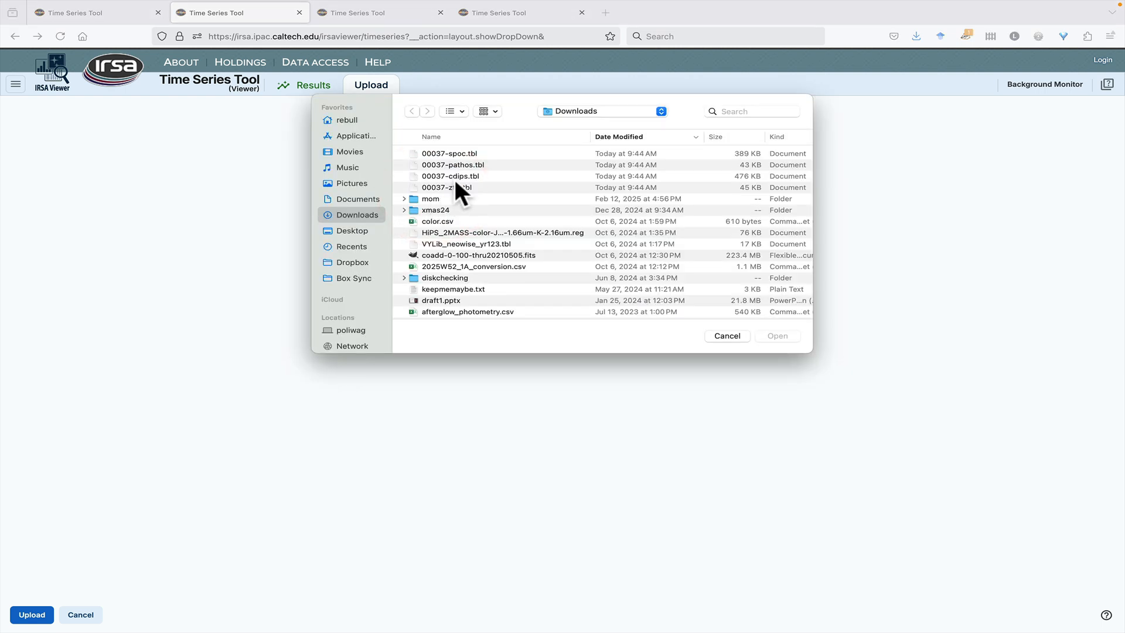
pyautogui.doubleClick(454, 175)
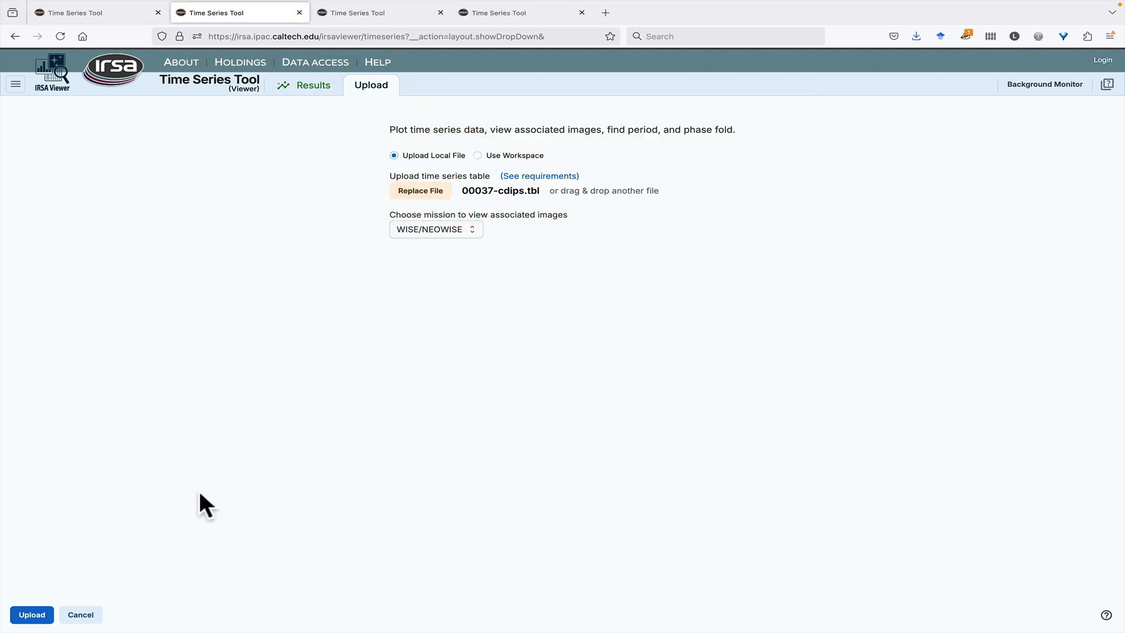
pyautogui.click(433, 232)
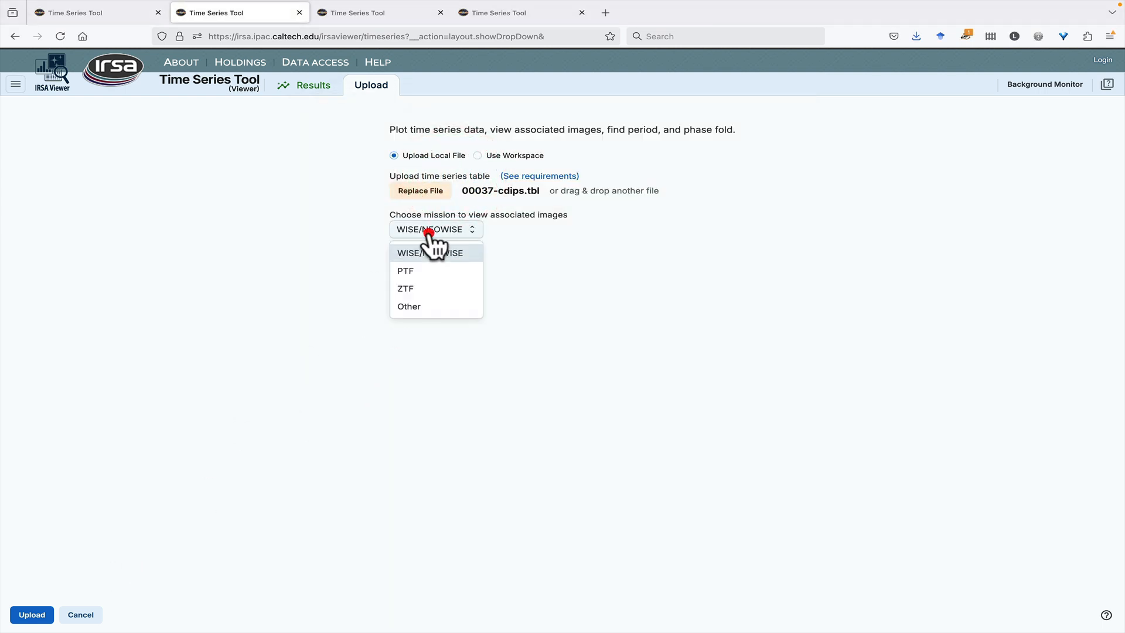
pyautogui.click(416, 302)
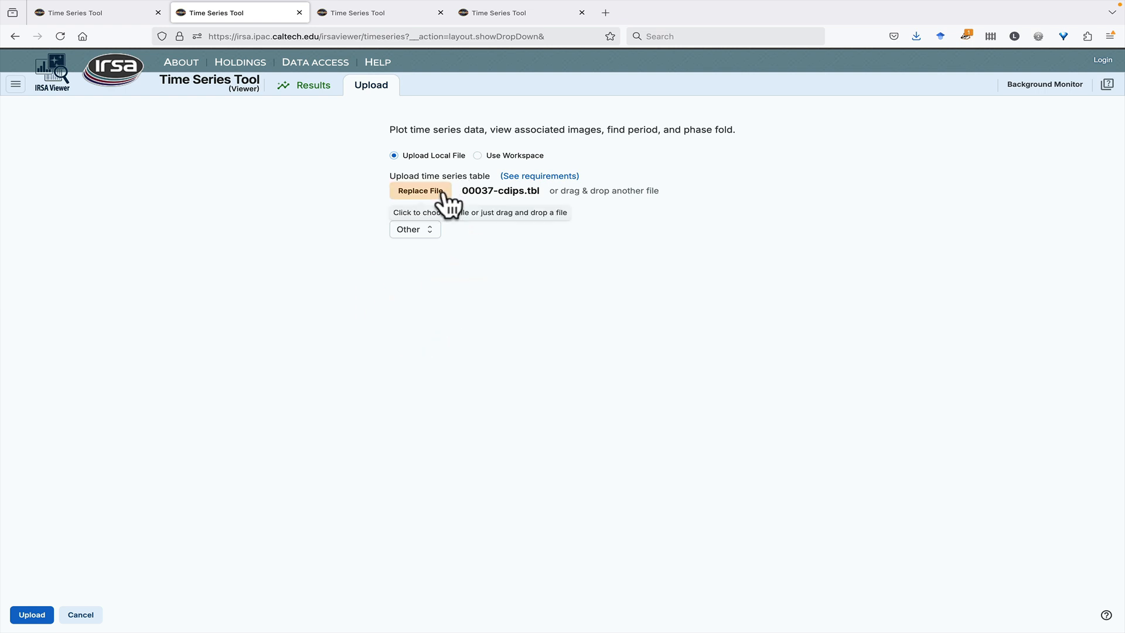
pyautogui.click(416, 229)
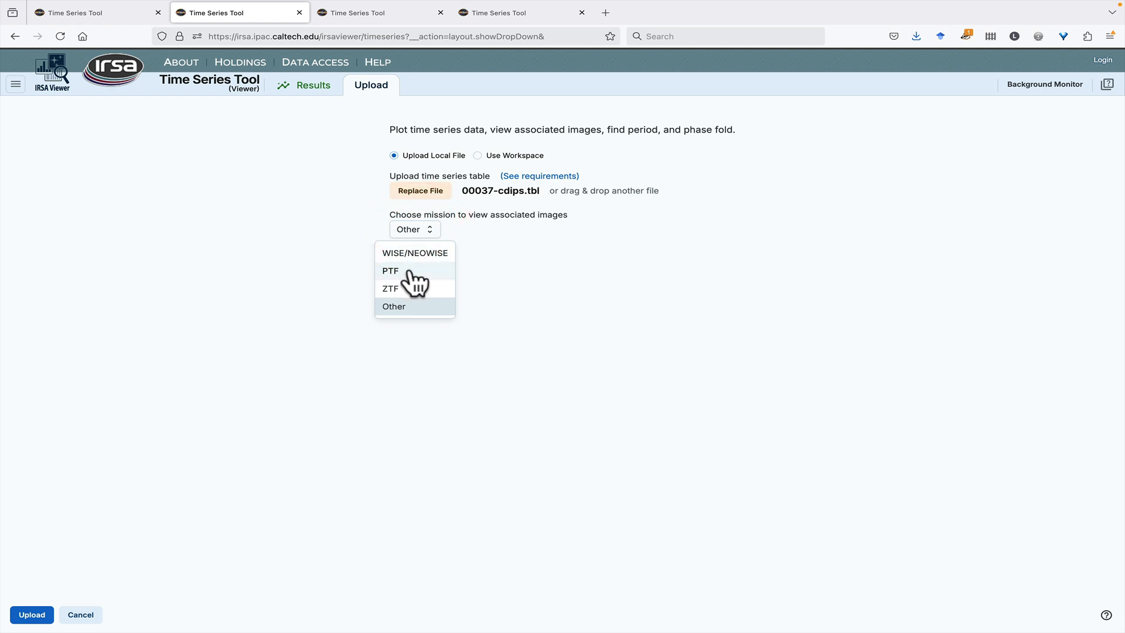
pyautogui.click(429, 229)
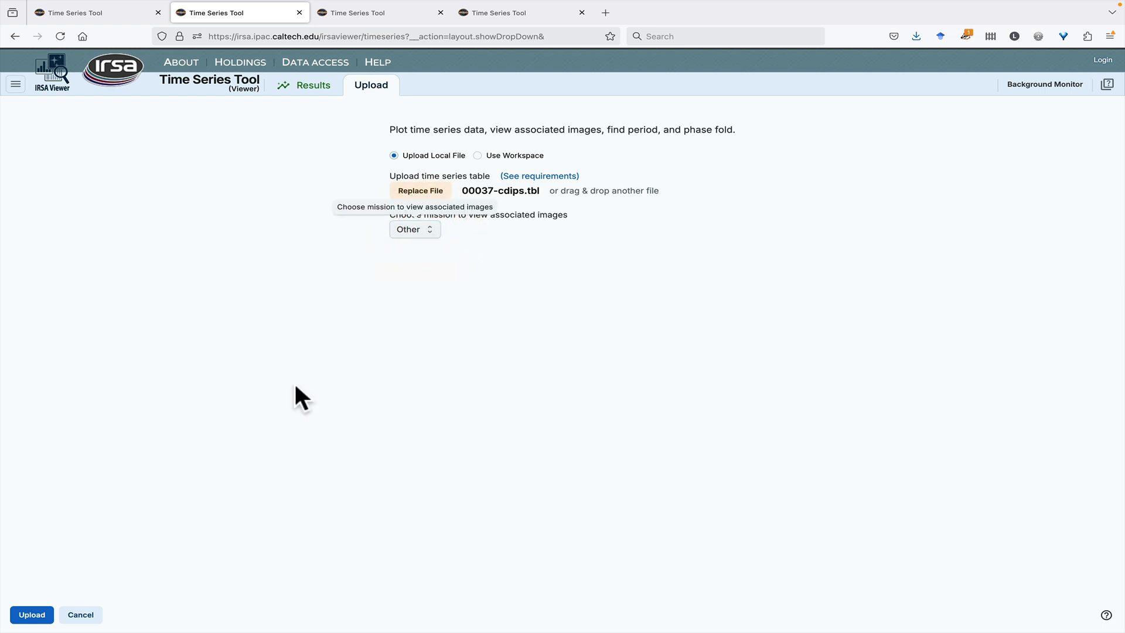
pyautogui.click(44, 617)
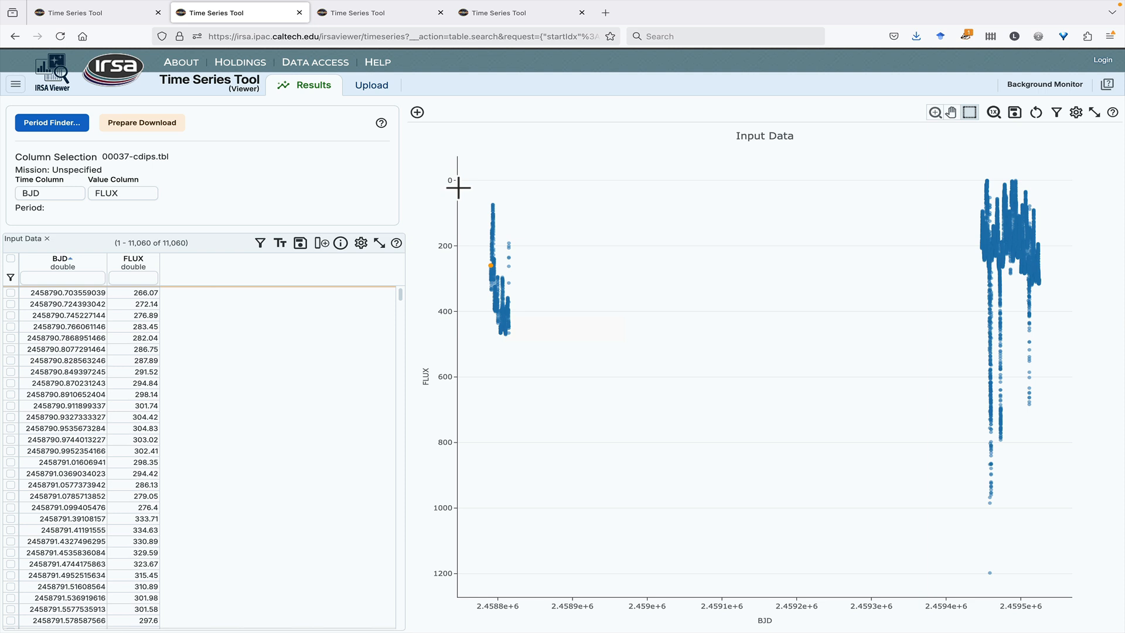
# Filter the 00037-ztfr.tbl light curve to FLUX values above about 16.13, excluding the bright outliers
pyautogui.click(117, 13)
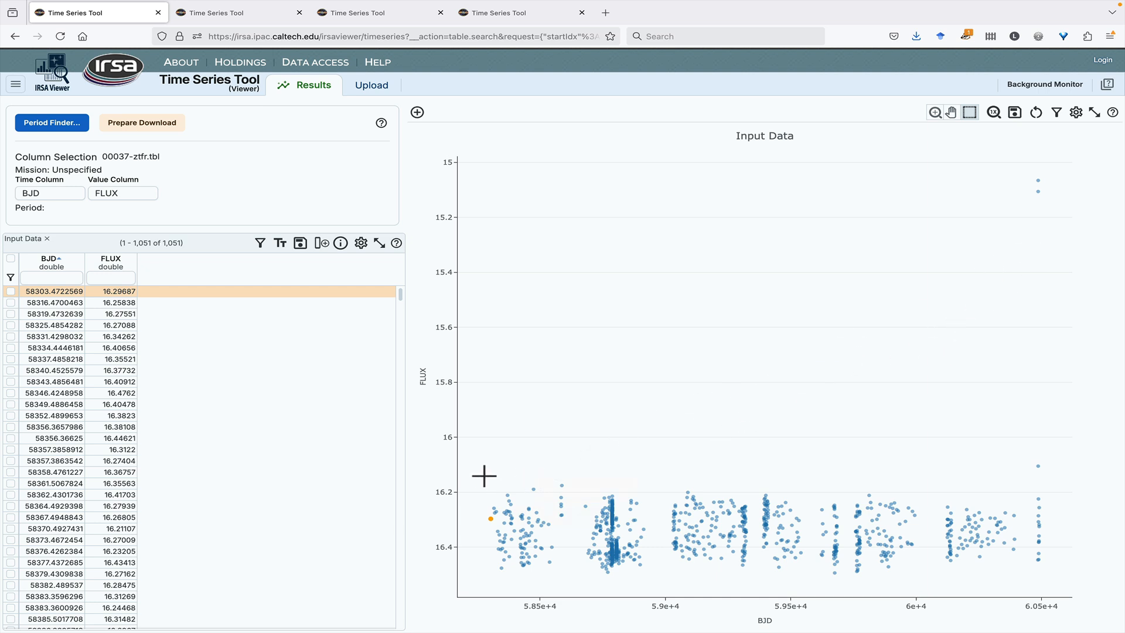
pyautogui.moveTo(476, 473); pyautogui.dragTo(1077, 581)
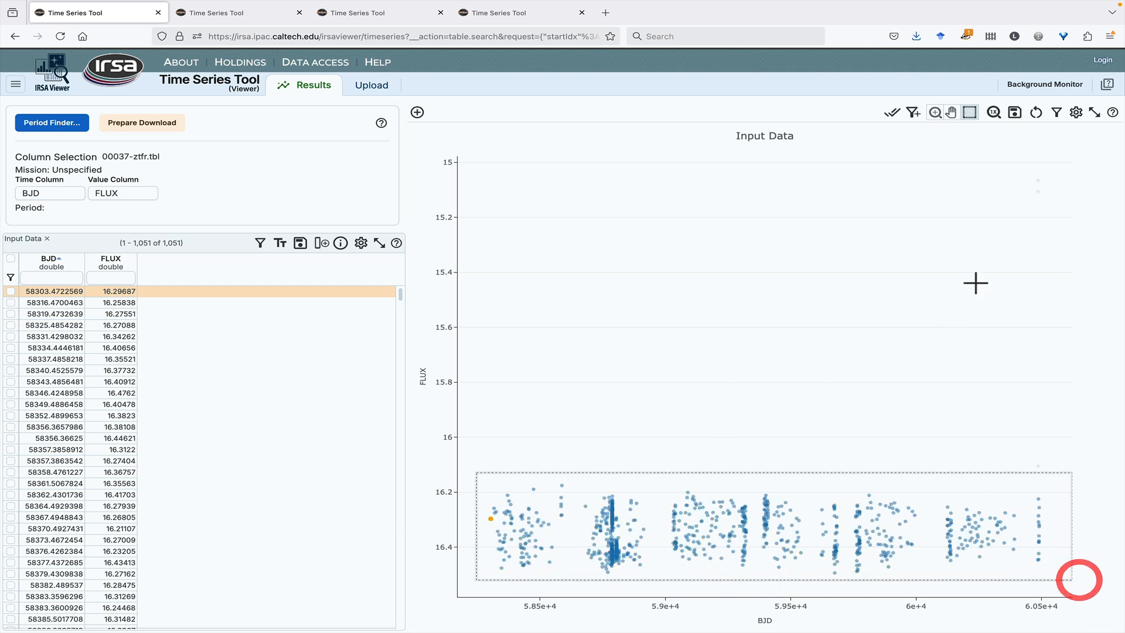
pyautogui.click(909, 111)
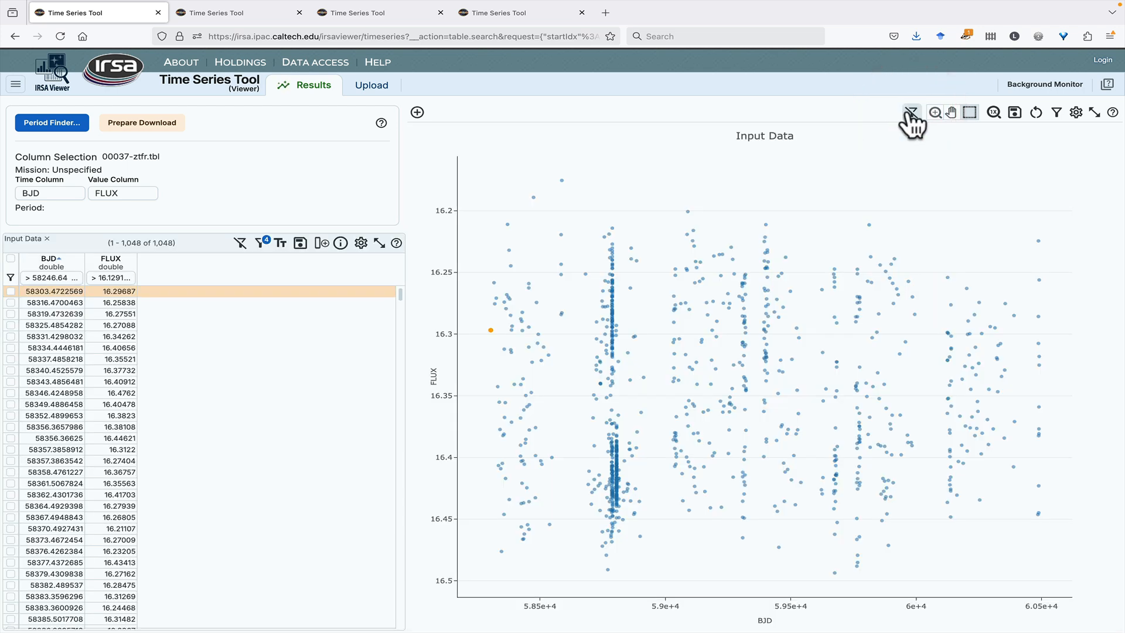
# Calculate a Lomb-Scargle periodogram for the filtered 00037-ztfr.tbl data with the default settings
pyautogui.click(33, 121)
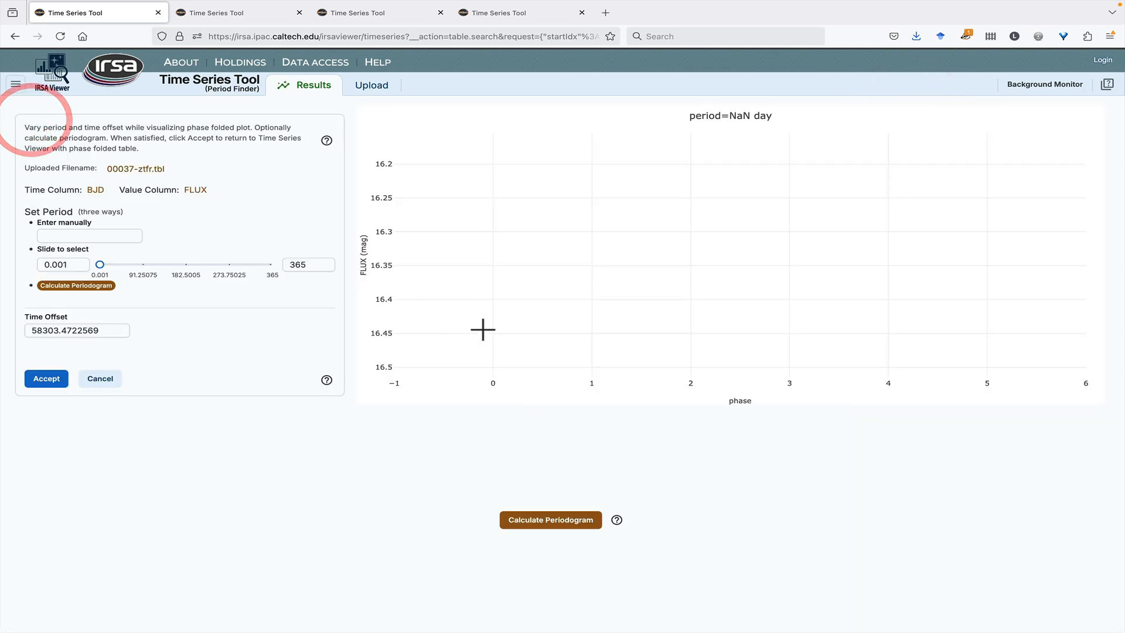
pyautogui.click(544, 519)
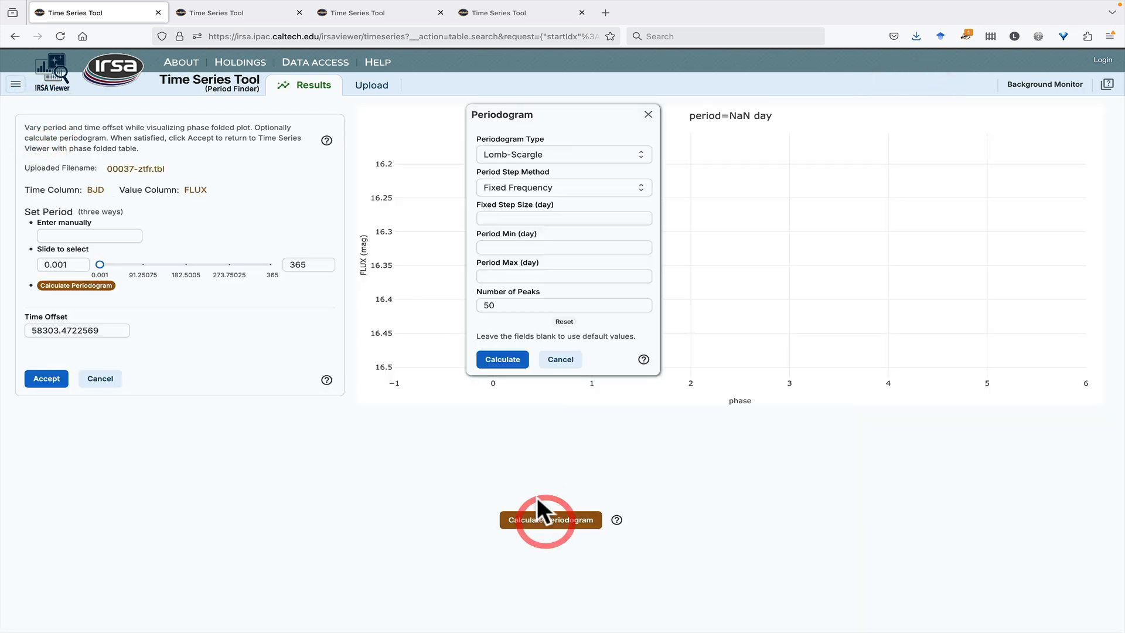
pyautogui.click(503, 358)
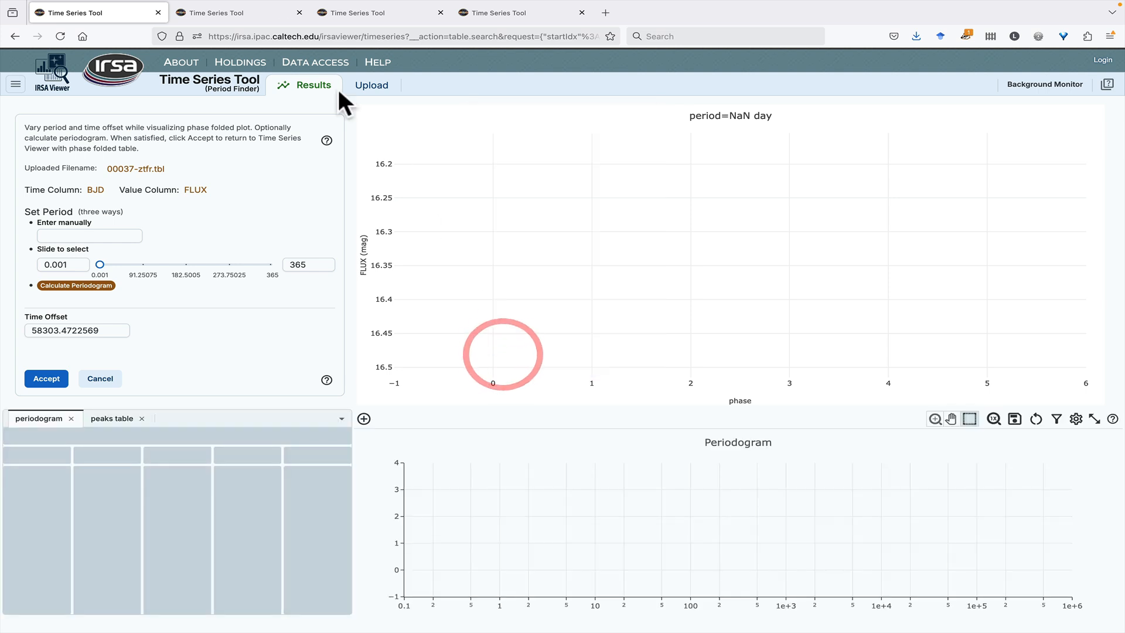
# Filter the 00037-cdips.tbl light curve to the later group of observations, keeping FLUX values below about 330
pyautogui.click(257, 13)
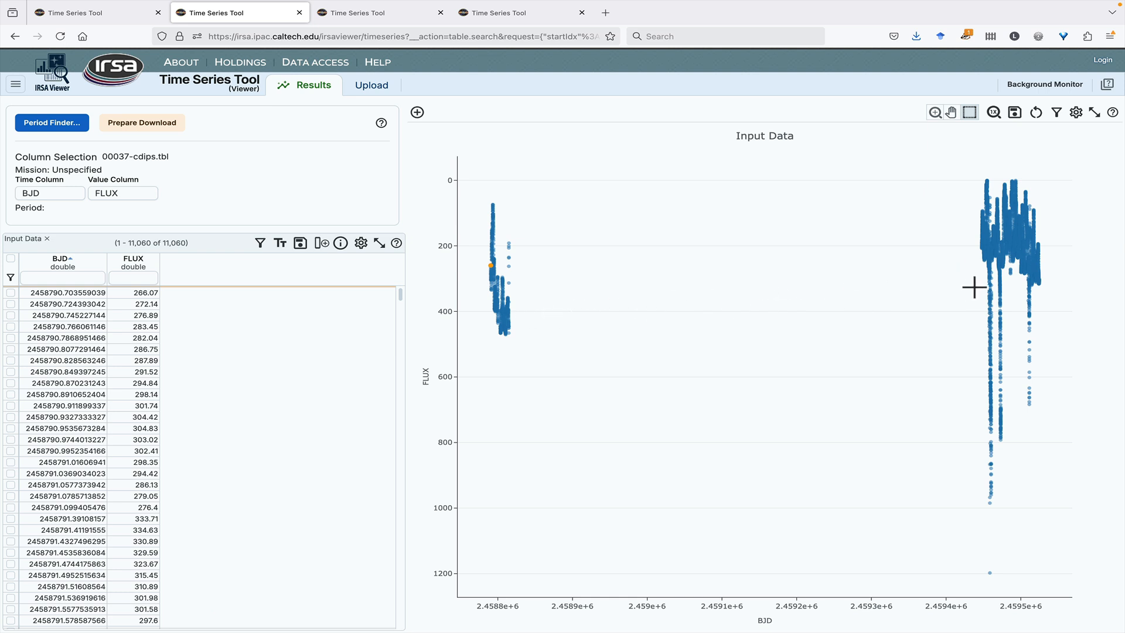
pyautogui.moveTo(962, 177); pyautogui.dragTo(1065, 295)
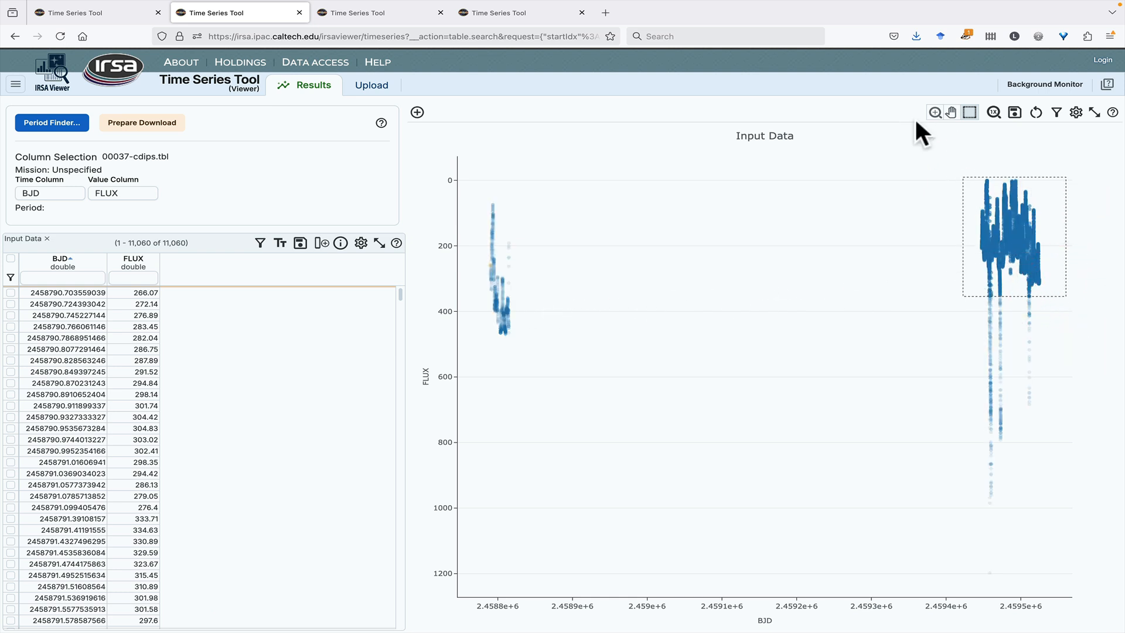
pyautogui.click(912, 114)
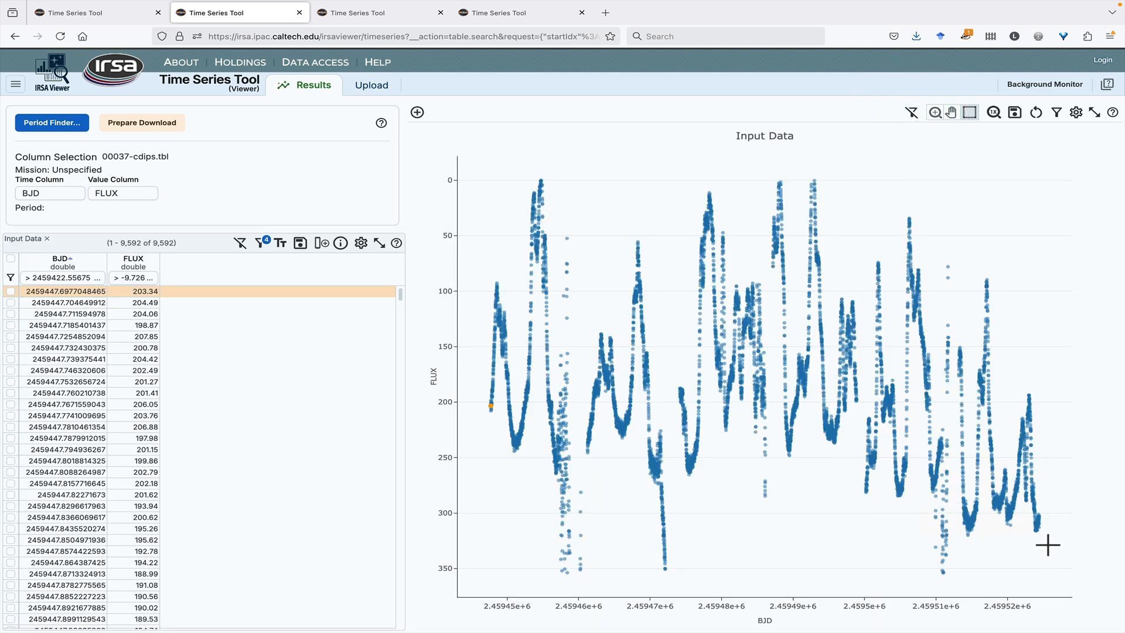
pyautogui.moveTo(1048, 544); pyautogui.dragTo(479, 172)
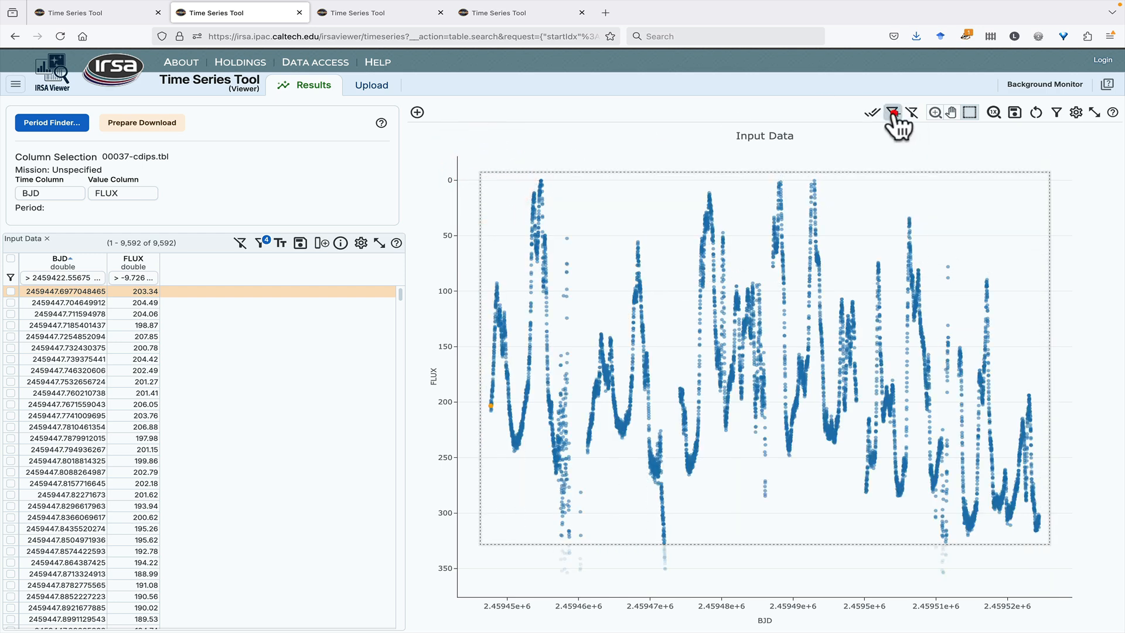
pyautogui.click(892, 111)
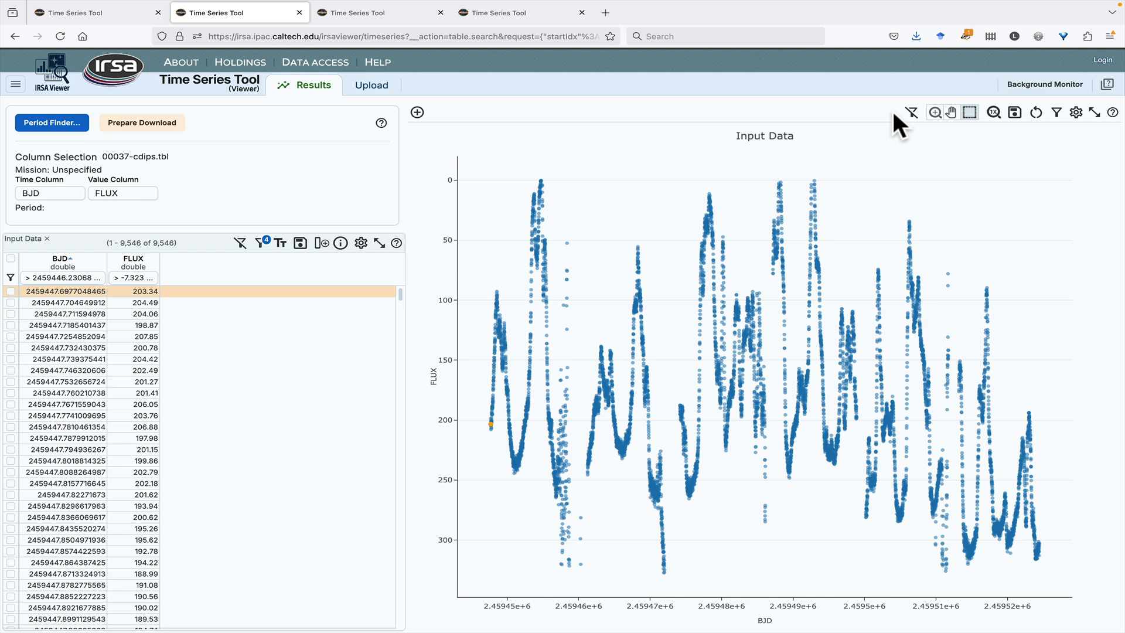
# Calculate a Lomb-Scargle periodogram for the filtered 00037-cdips.tbl data with a maximum period of 20 days
pyautogui.click(64, 124)
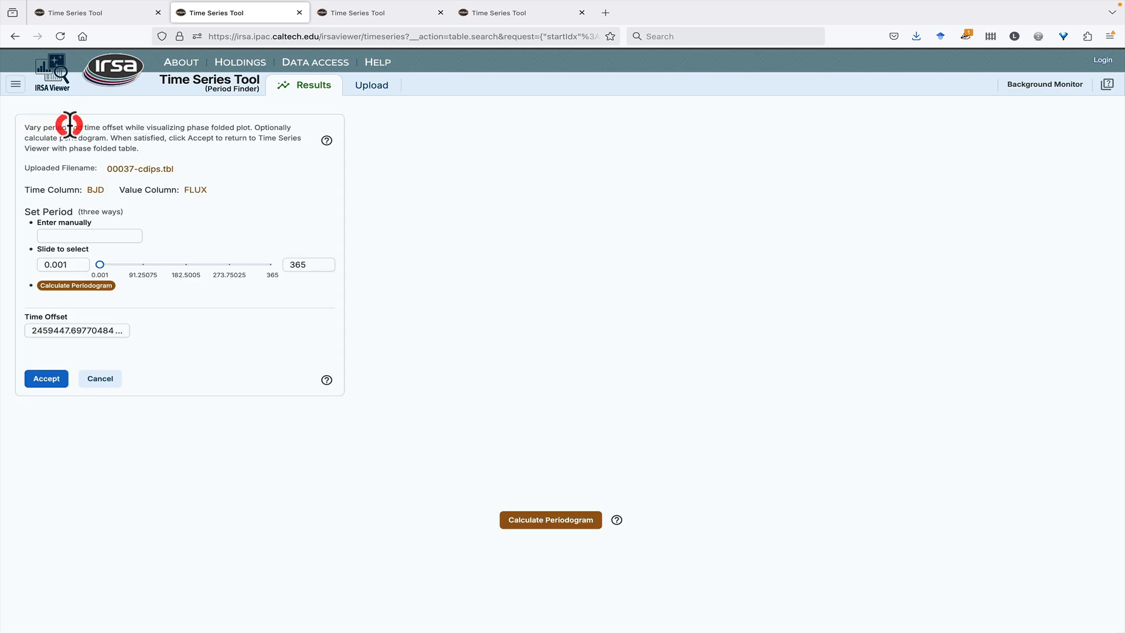
pyautogui.click(542, 522)
pyautogui.click(491, 277)
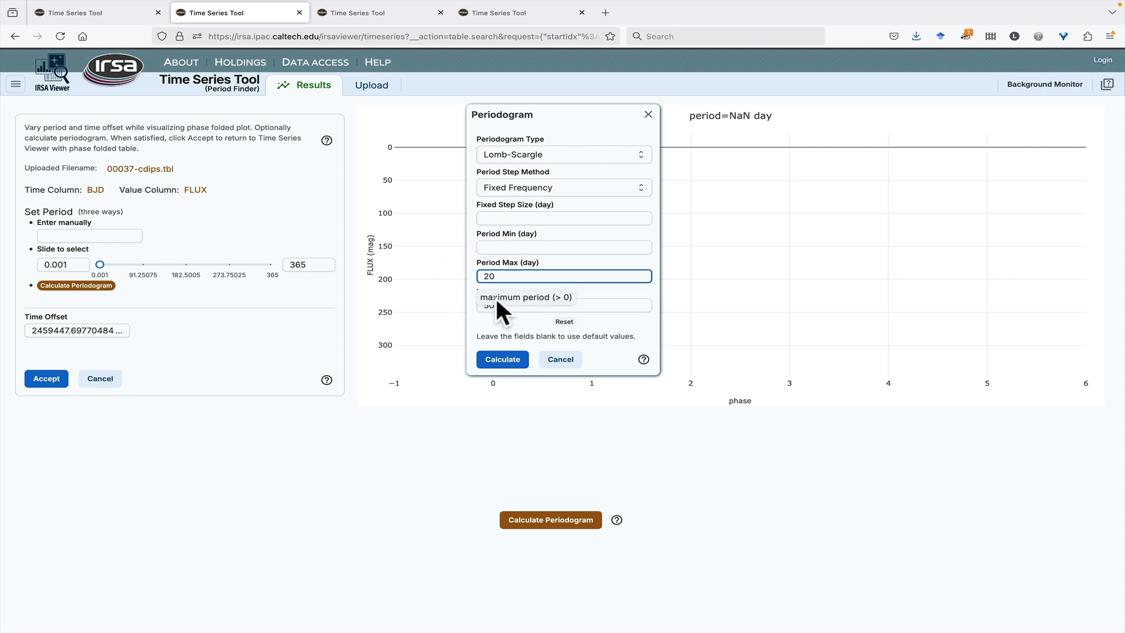
pyautogui.click(505, 365)
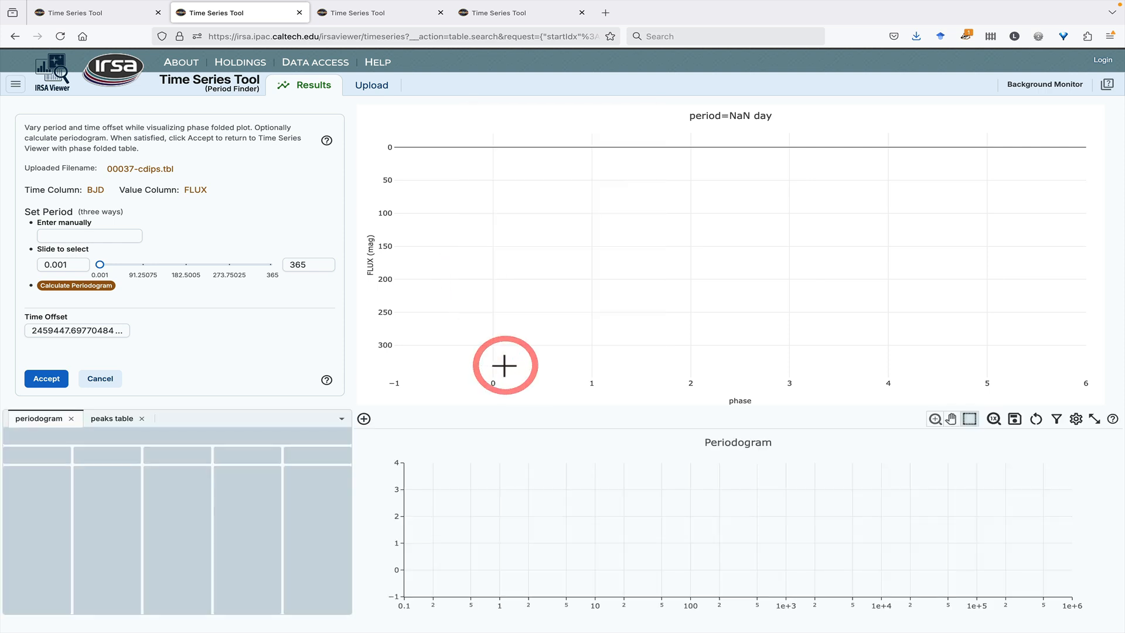
# Calculate a Lomb-Scargle periodogram for the 00037-pathos.tbl light curve with a maximum period of 20 days
pyautogui.click(395, 12)
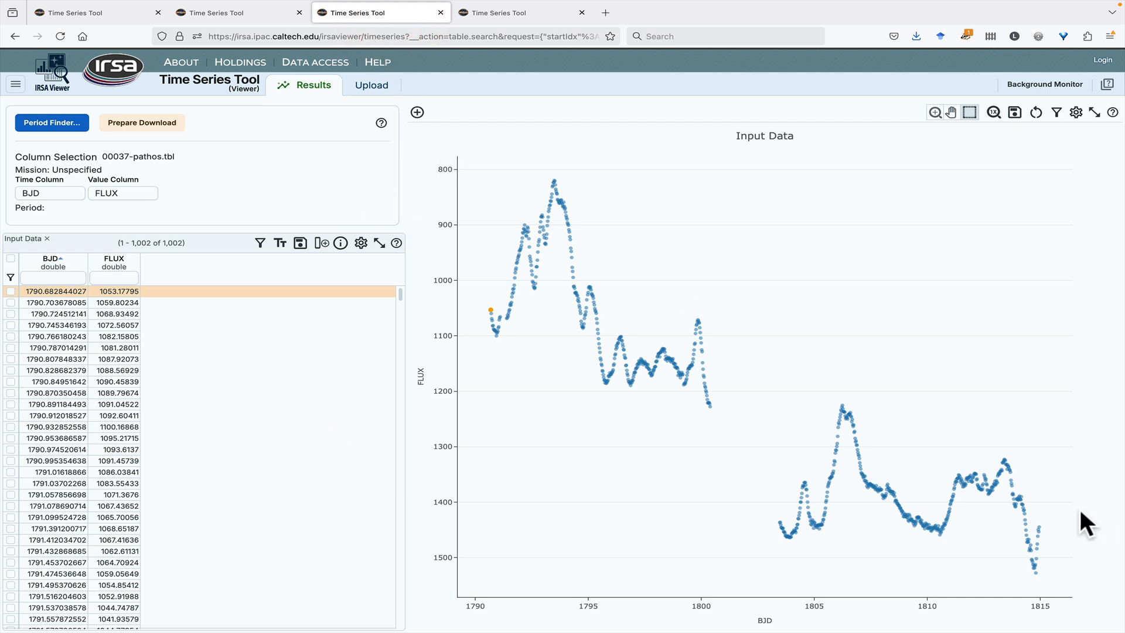
pyautogui.moveTo(903, 518)
pyautogui.click(64, 124)
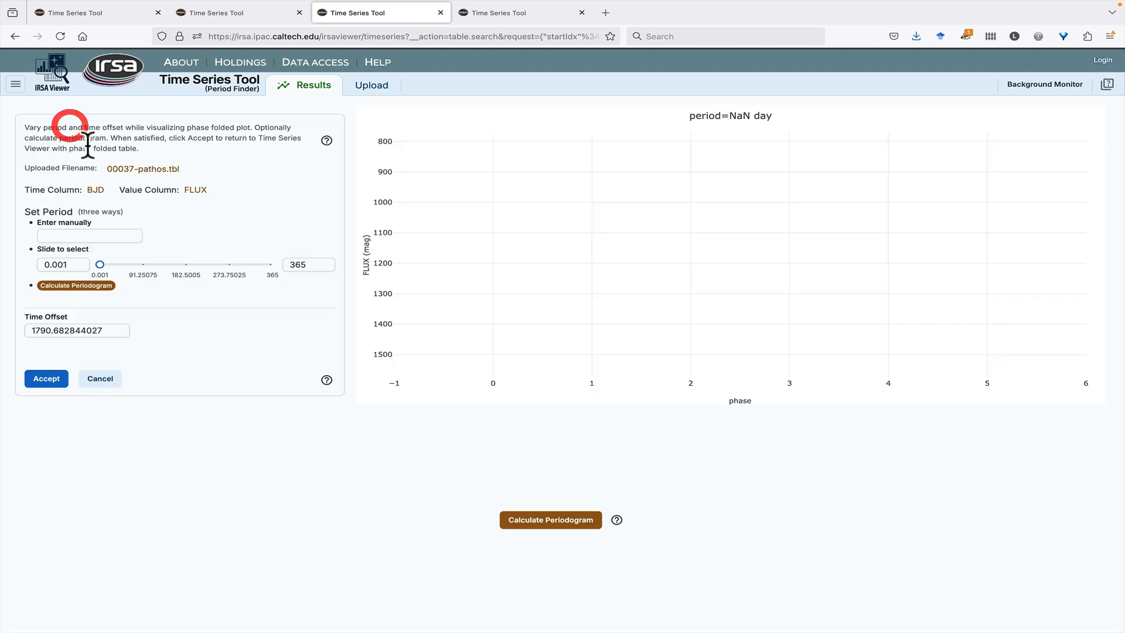
pyautogui.click(516, 522)
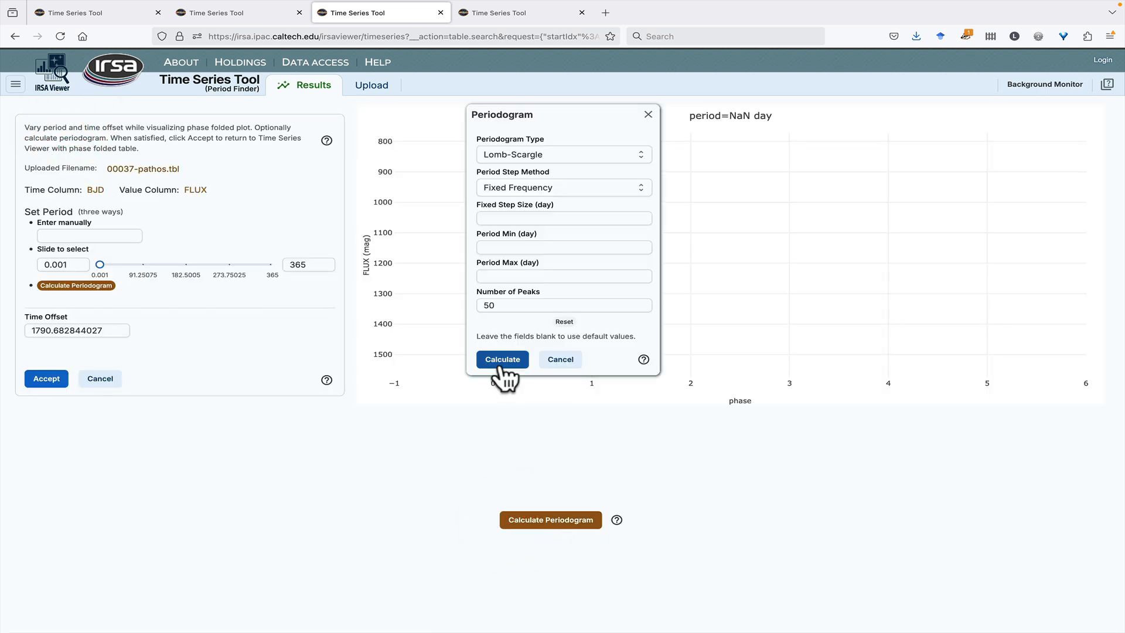
pyautogui.click(509, 277)
pyautogui.write('20')
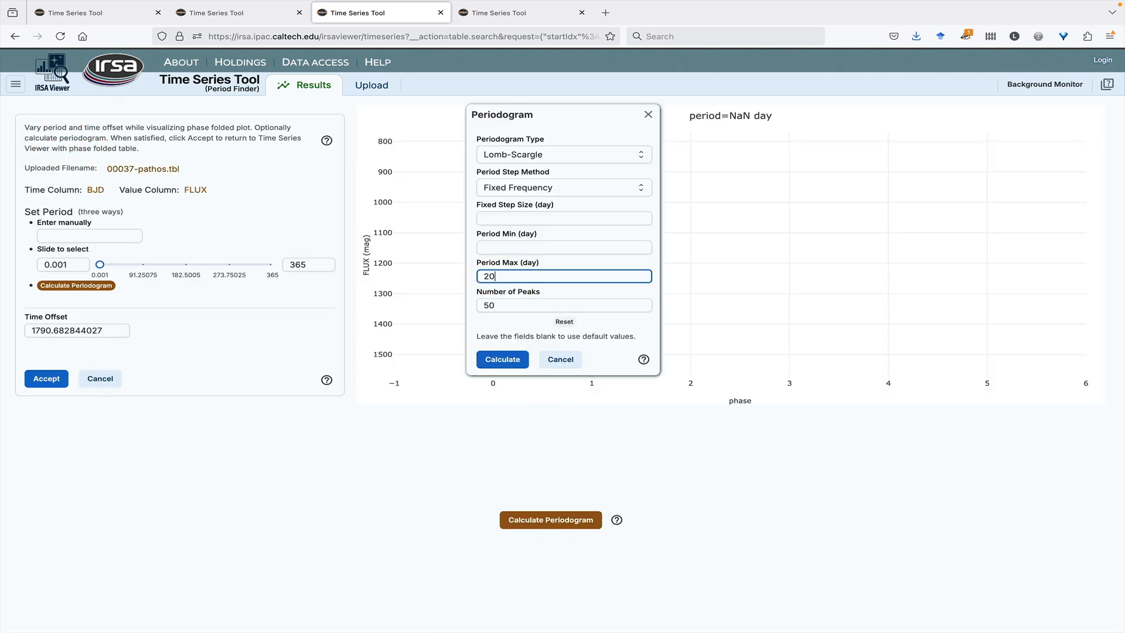
pyautogui.click(504, 361)
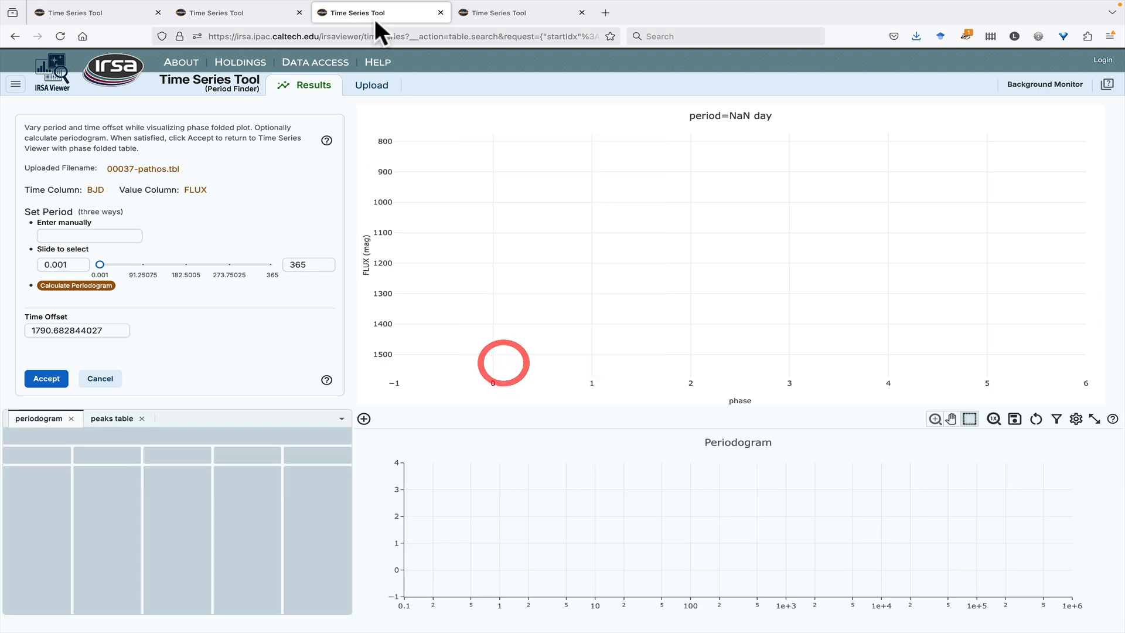
# Calculate a Lomb-Scargle periodogram for the 00037-spoc.tbl light curve with a maximum period of 20 days
pyautogui.click(495, 10)
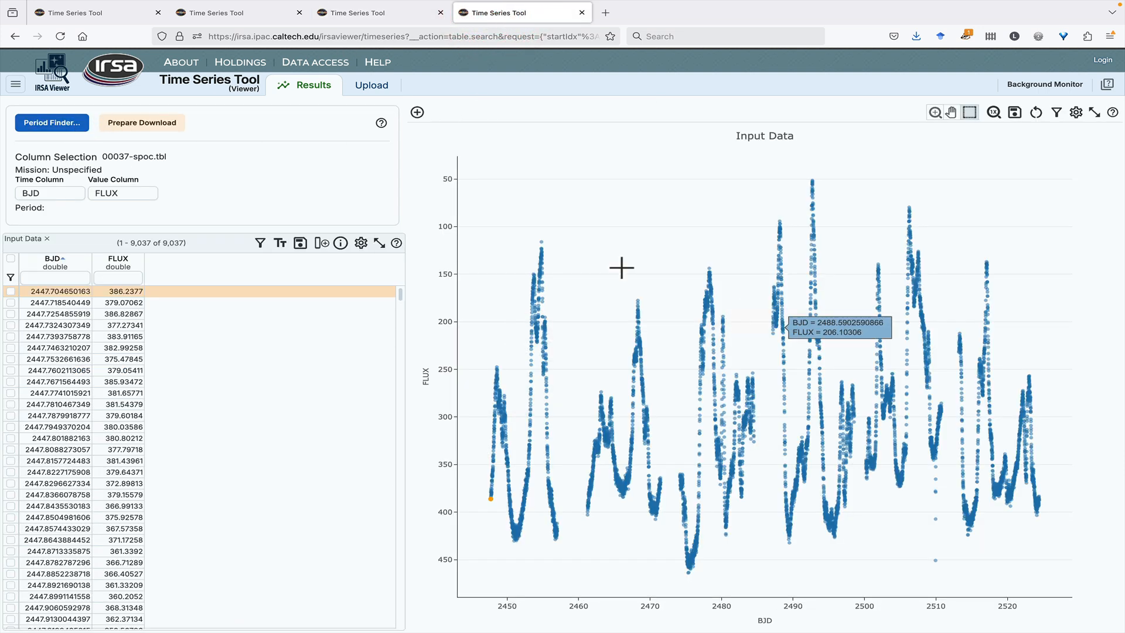
pyautogui.click(52, 122)
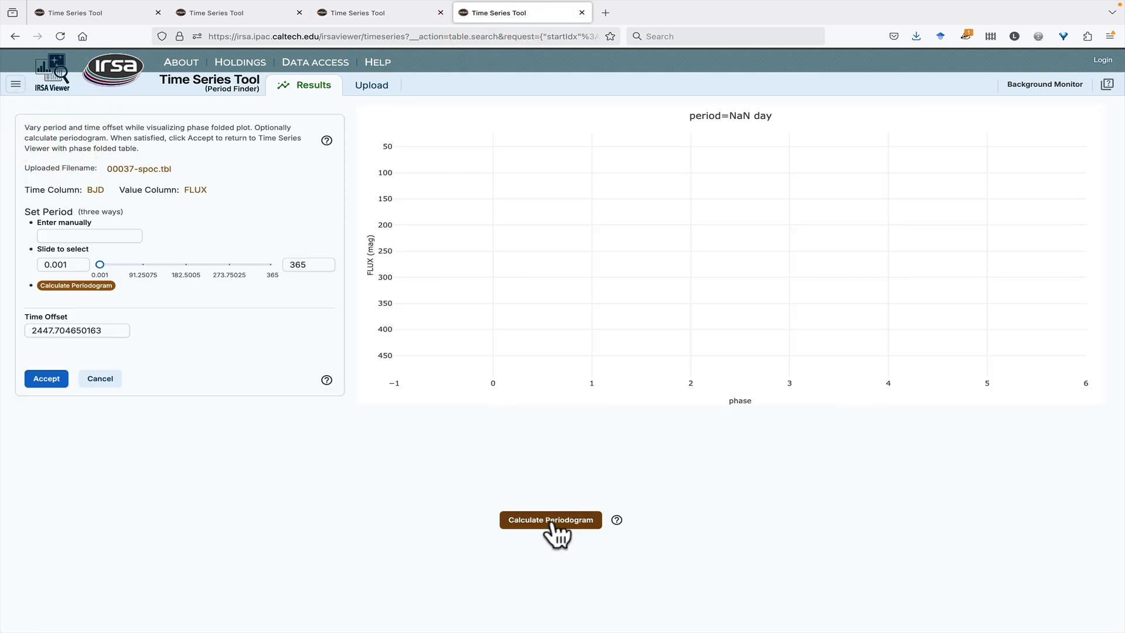
pyautogui.click(551, 520)
pyautogui.click(506, 276)
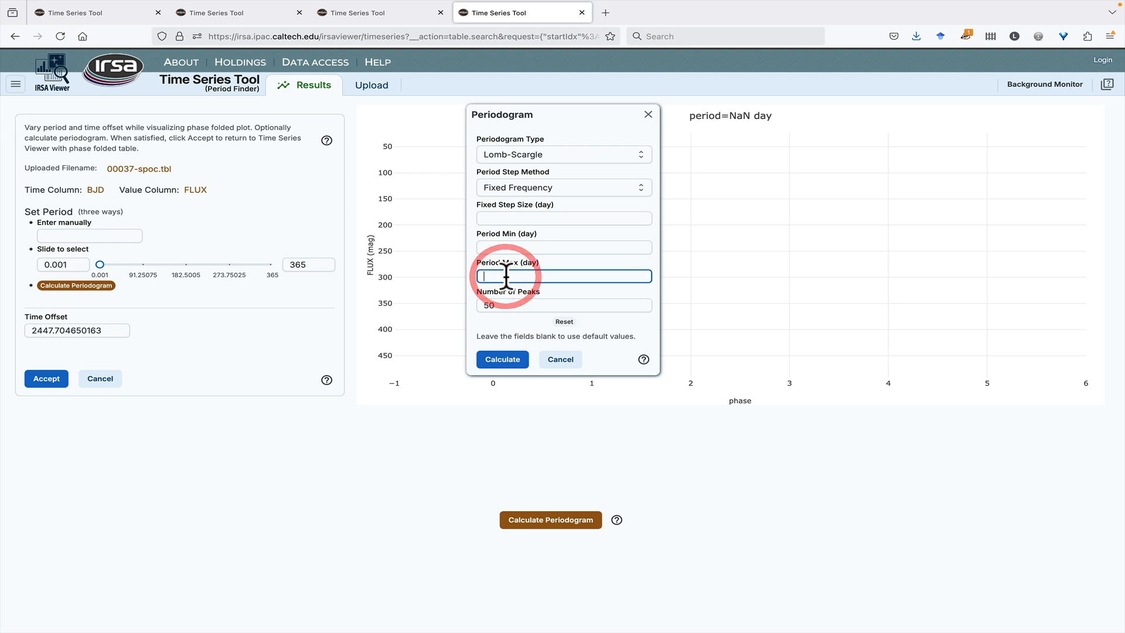
pyautogui.write('20')
pyautogui.click(499, 360)
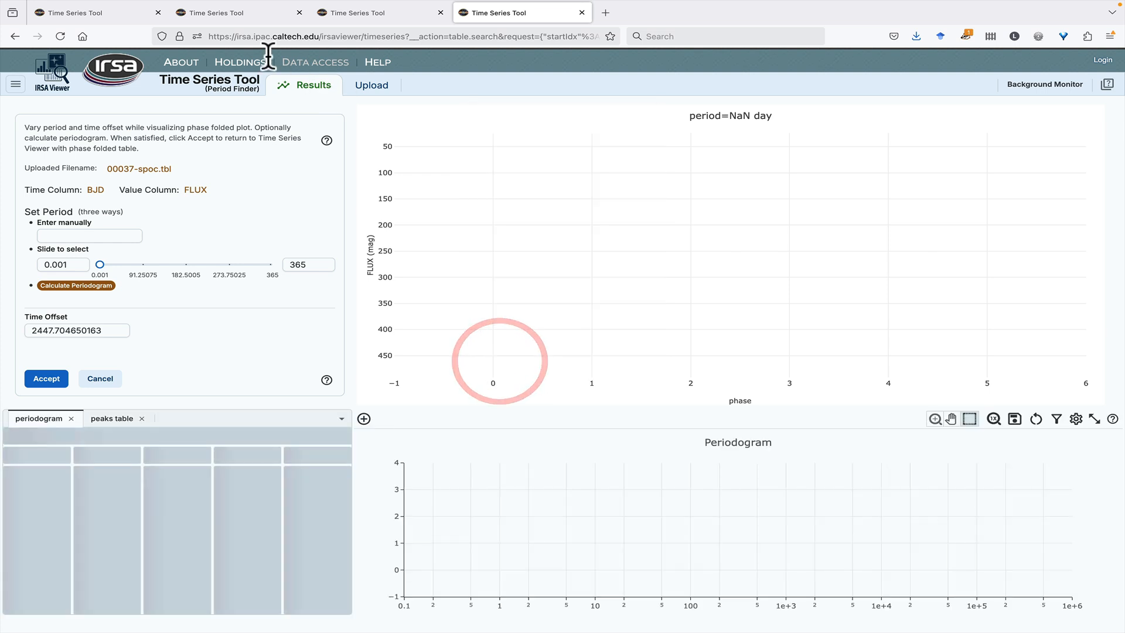
# Compare 00037-ztfr.tbl phase-folded at the 1.454-day and 3.224-day periodogram peaks, and set the period to the strongest peak, 0.5937116815 days
pyautogui.click(53, 12)
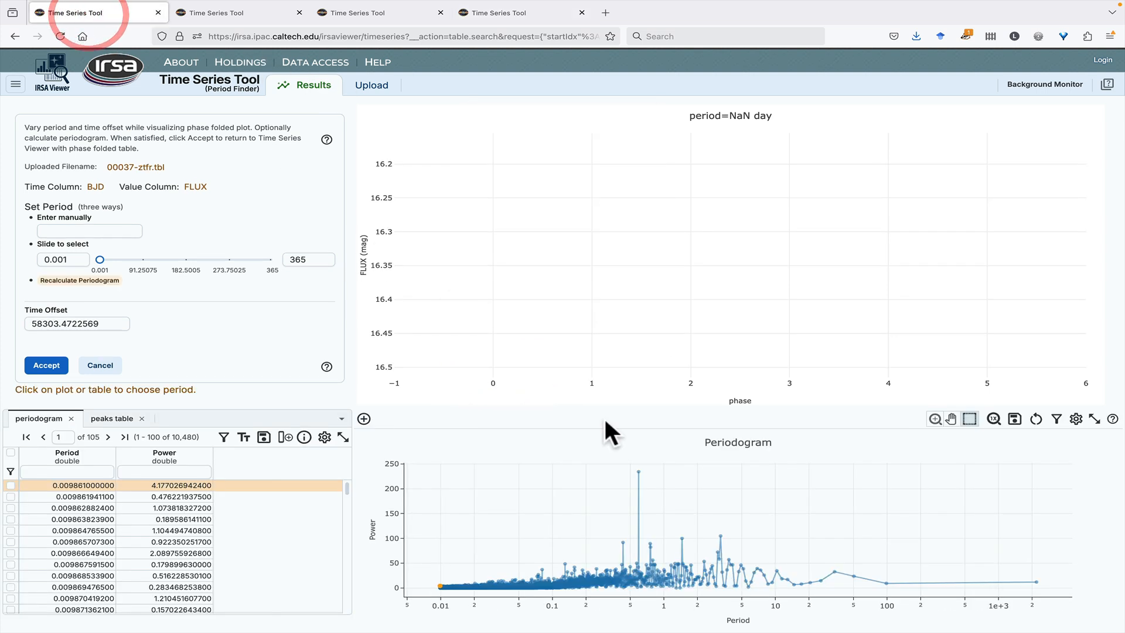
pyautogui.click(638, 472)
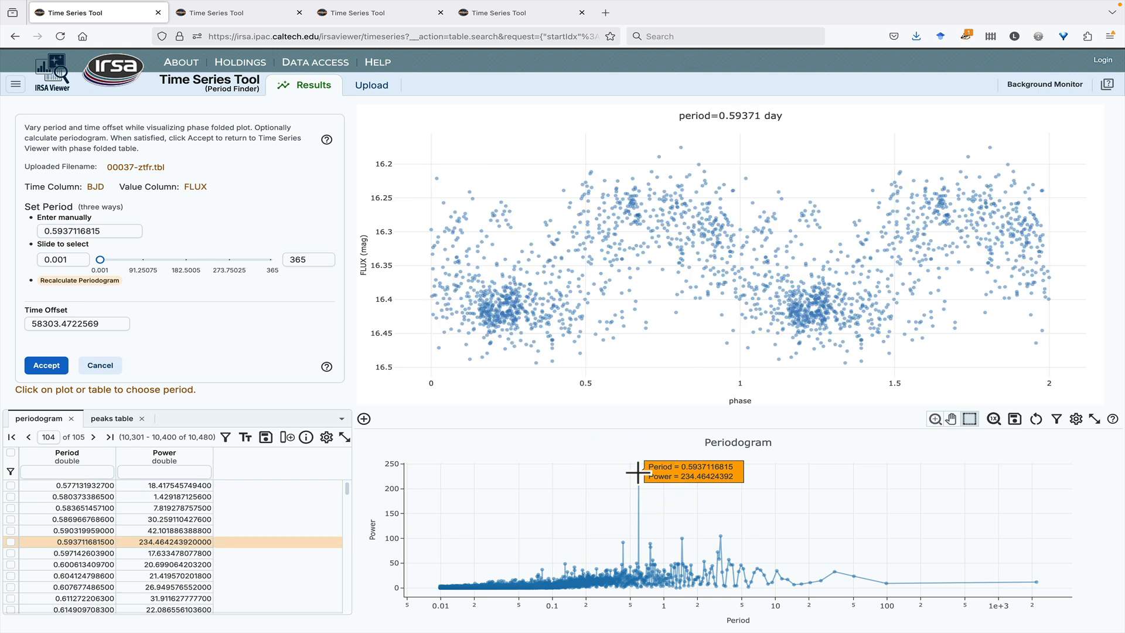
pyautogui.click(671, 535)
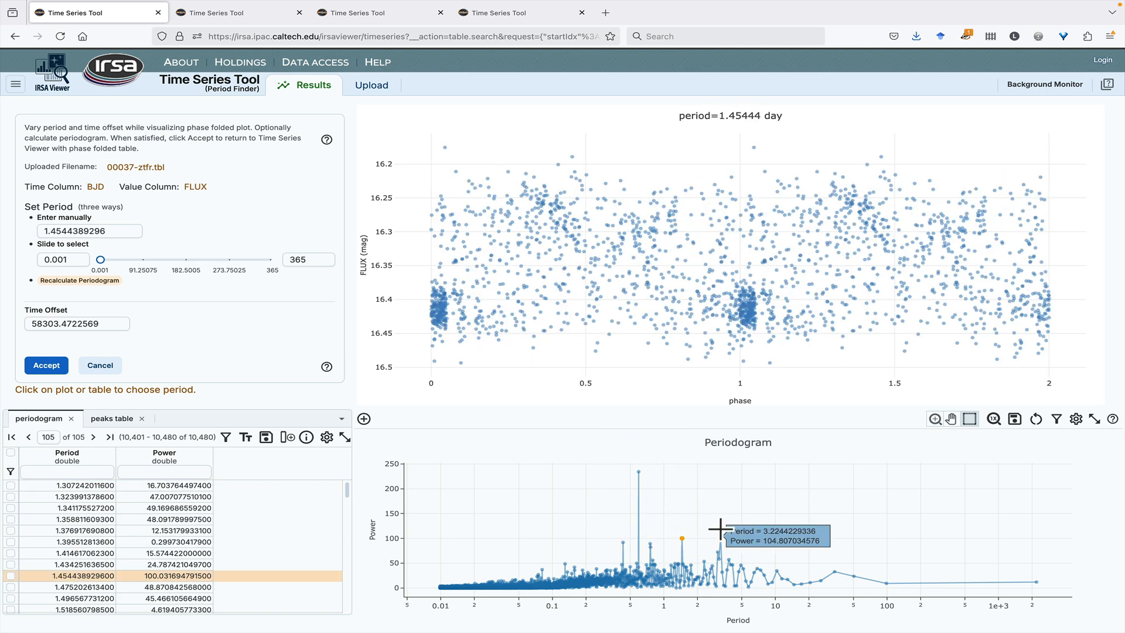
pyautogui.click(716, 534)
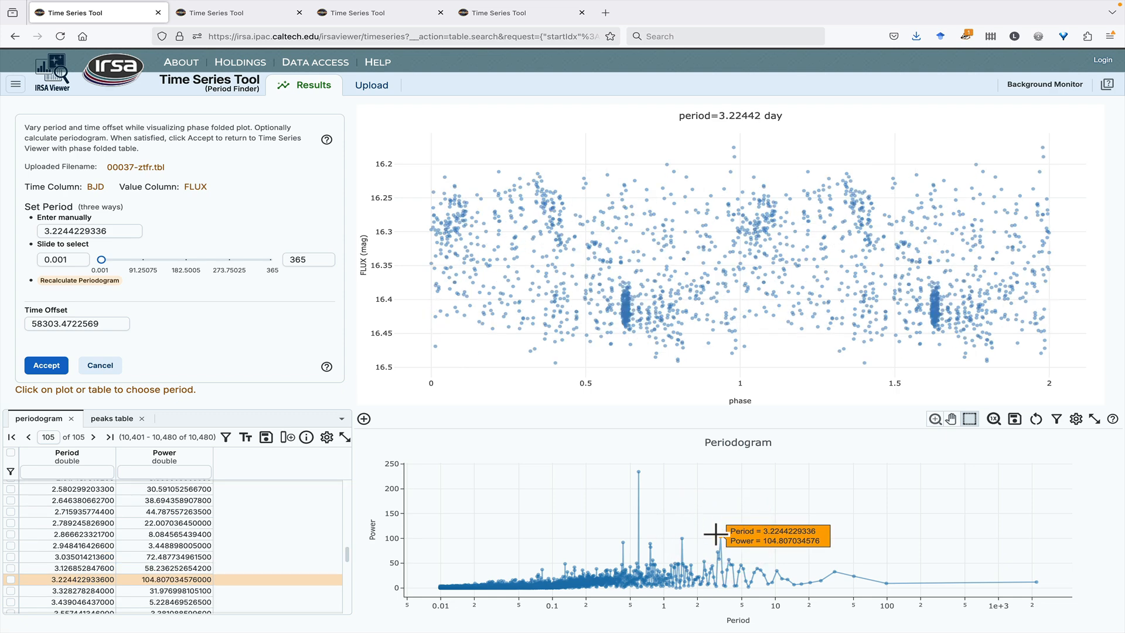
pyautogui.click(638, 474)
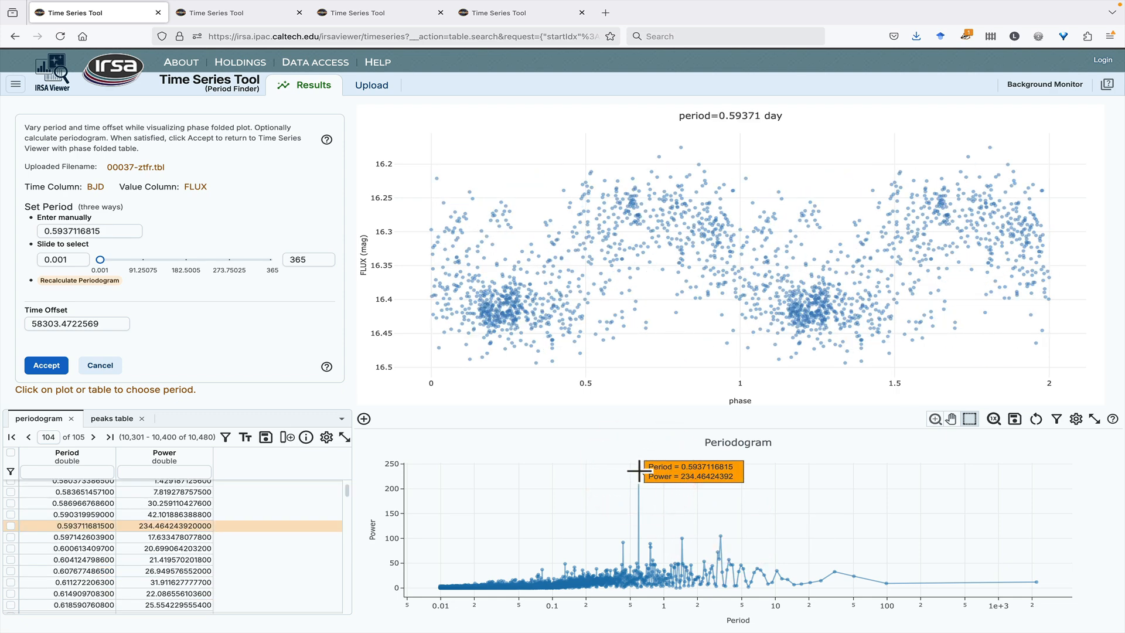
# Filter the 00037-pathos.tbl periodogram table to periods below 10 days
pyautogui.click(244, 12)
pyautogui.click(357, 12)
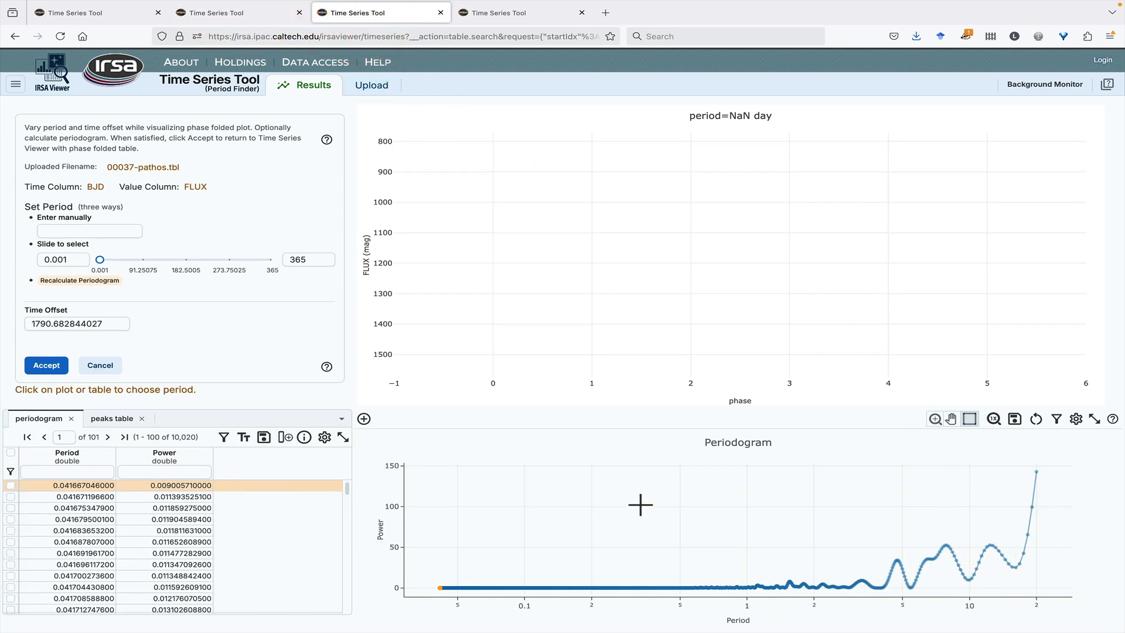
pyautogui.click(94, 471)
pyautogui.write('>')
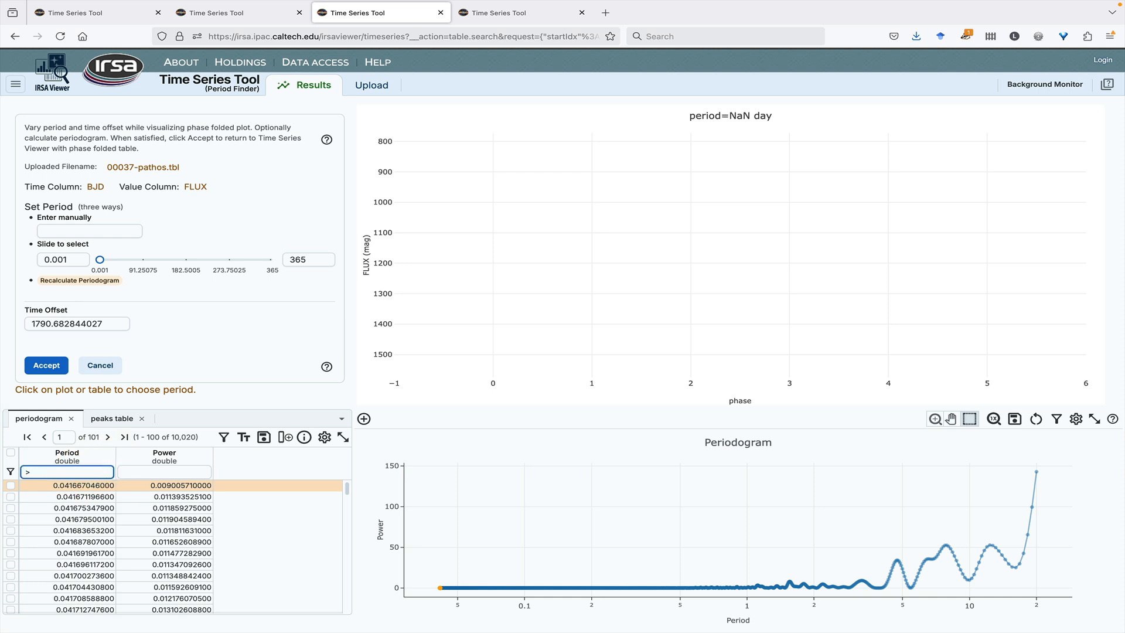
pyautogui.press('BackSpace')
pyautogui.write('< 10')
pyautogui.press('Return')
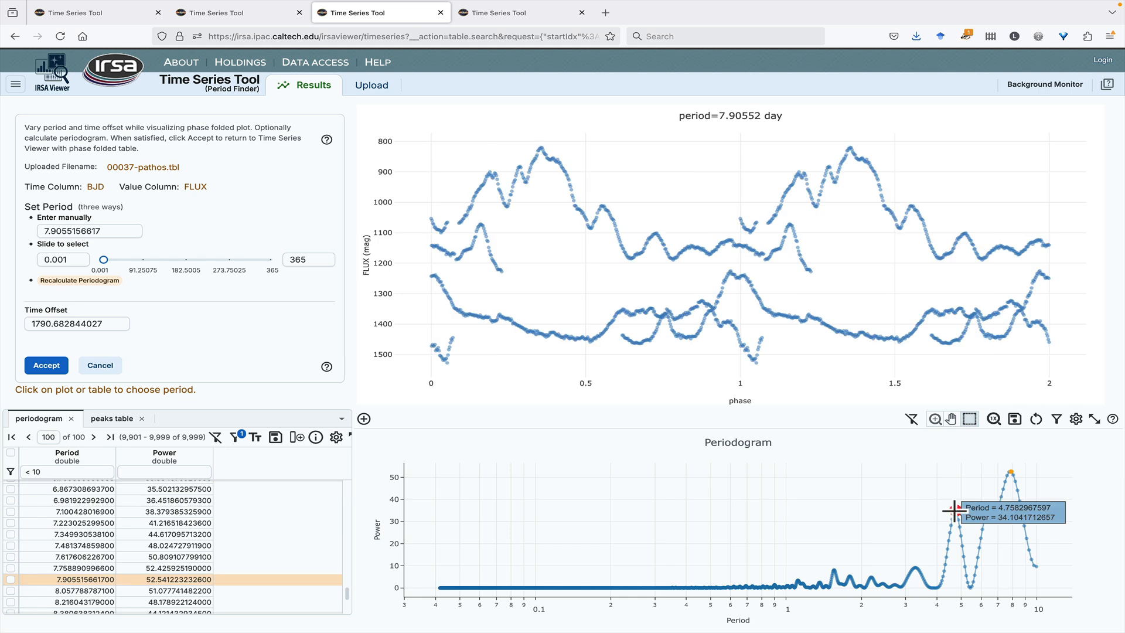
# Examine 00037-pathos.tbl phase-folded at the peaks near 4.758, 3.270, 1.556, 1.116 and 2.191 days, and return to its light curve without accepting a period
pyautogui.click(954, 512)
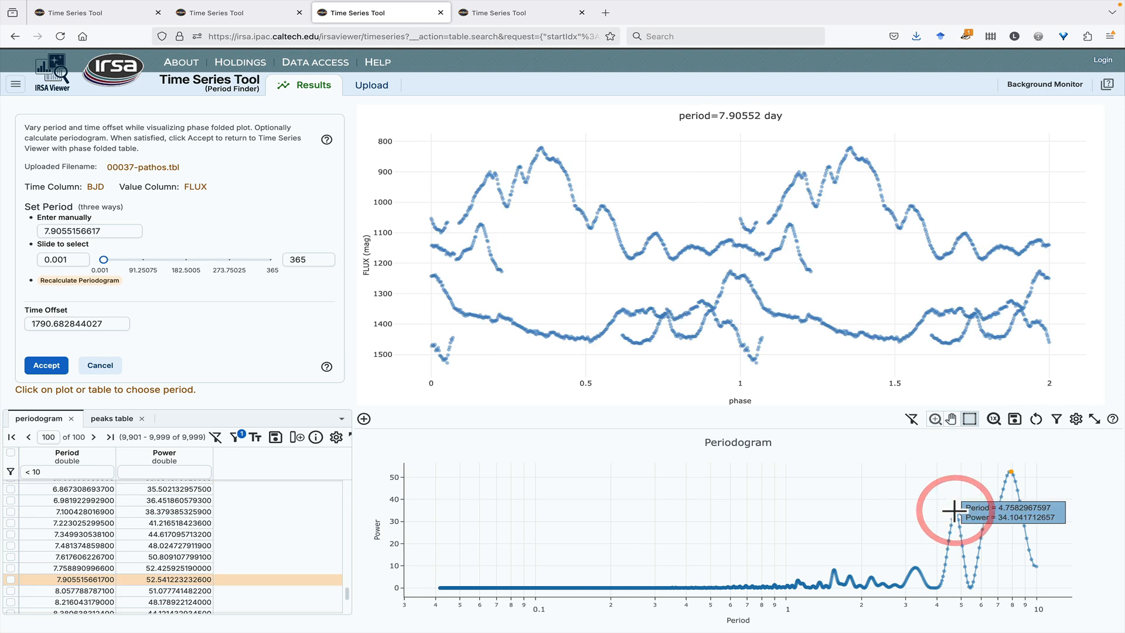
pyautogui.click(913, 565)
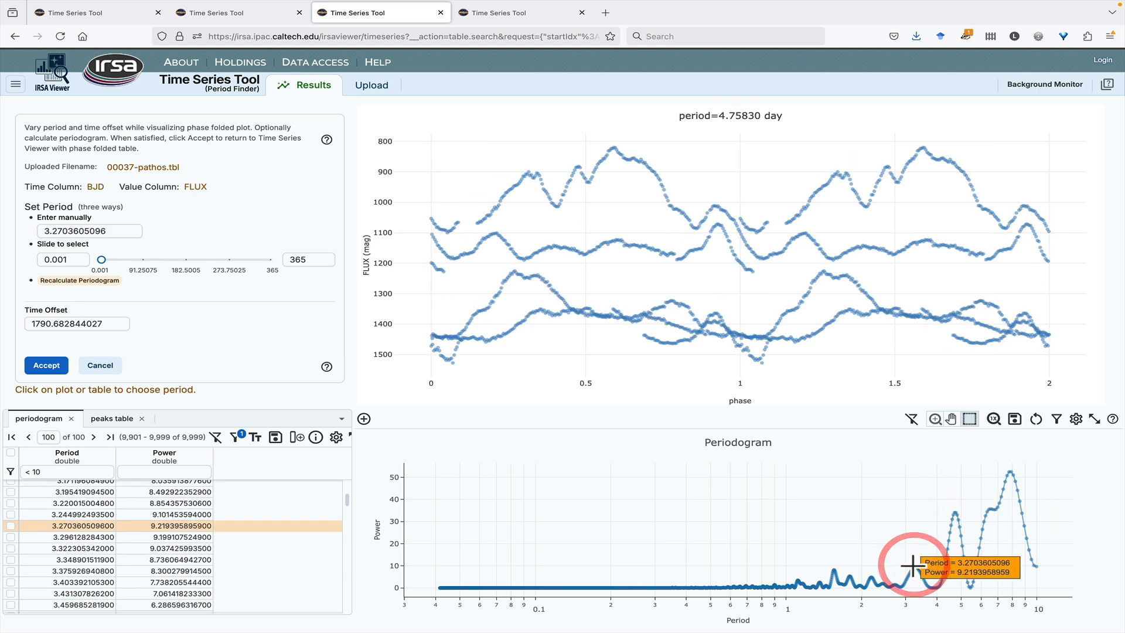
pyautogui.click(831, 566)
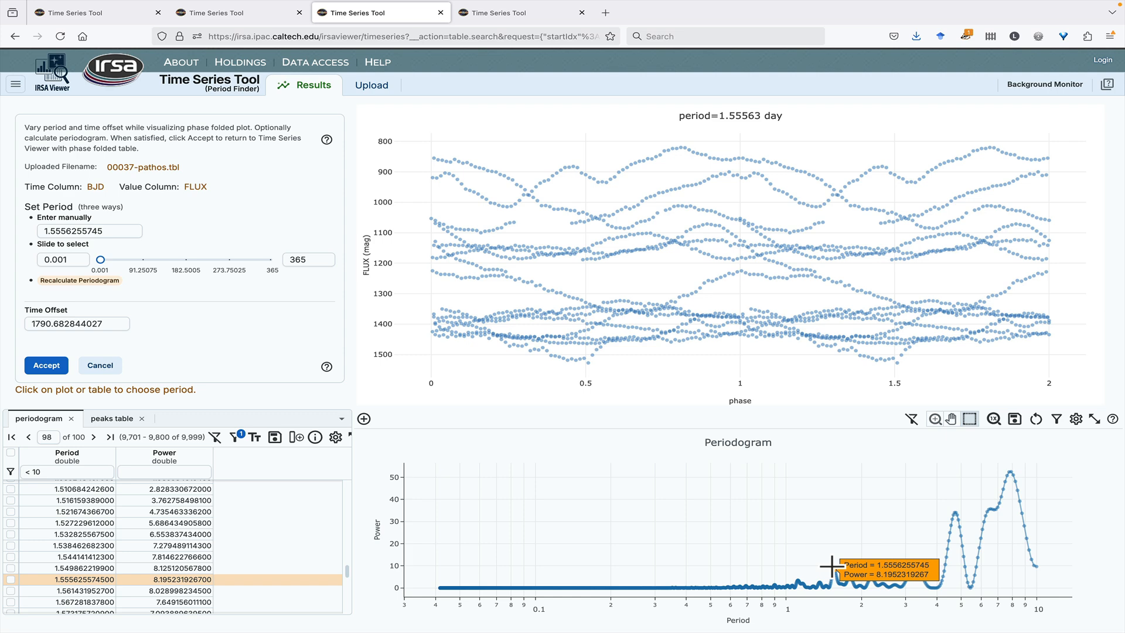
pyautogui.click(796, 577)
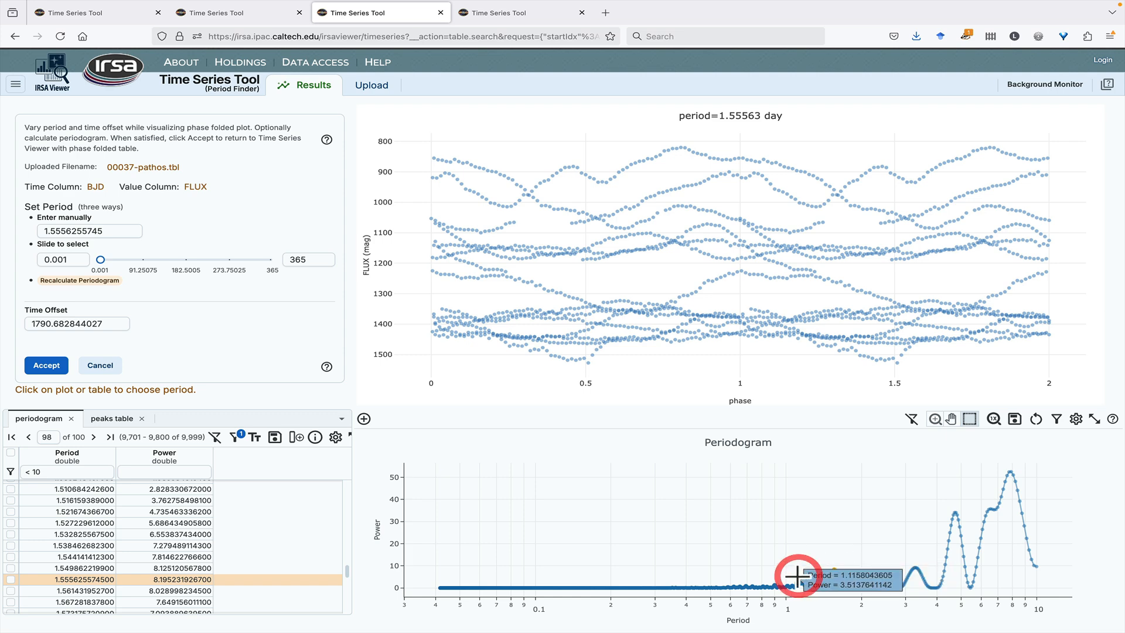
pyautogui.click(830, 565)
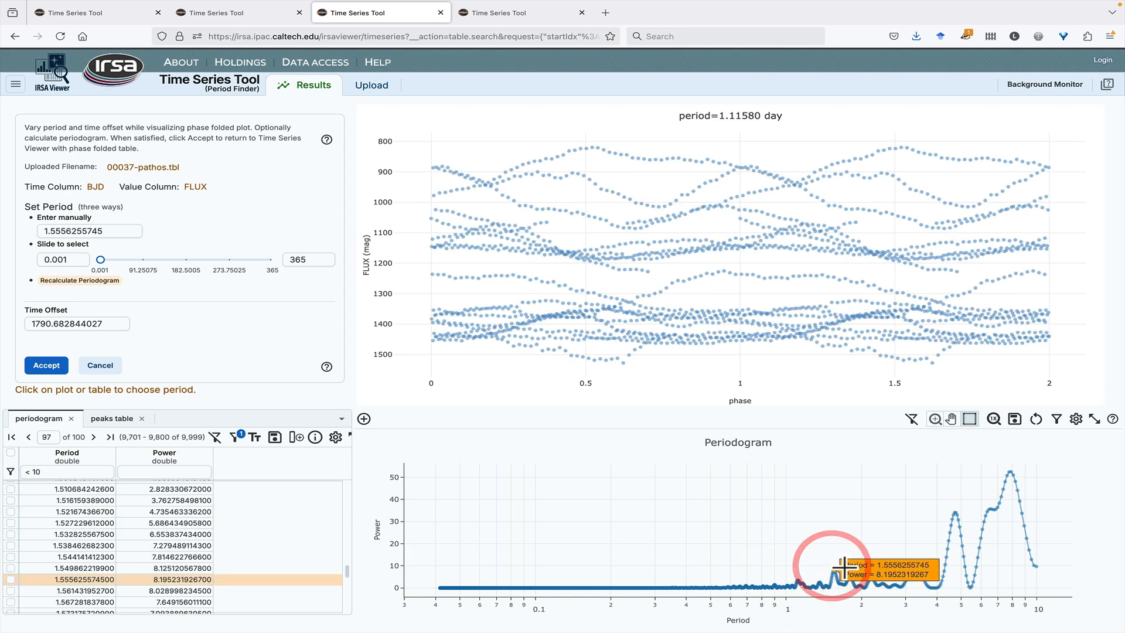
pyautogui.click(870, 573)
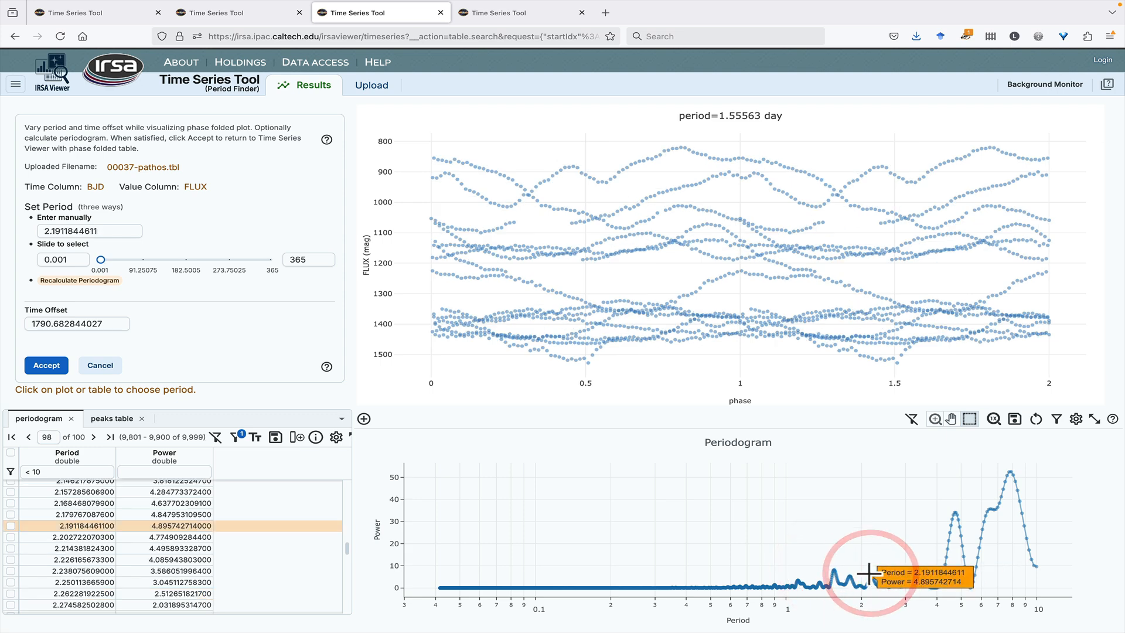
pyautogui.click(118, 365)
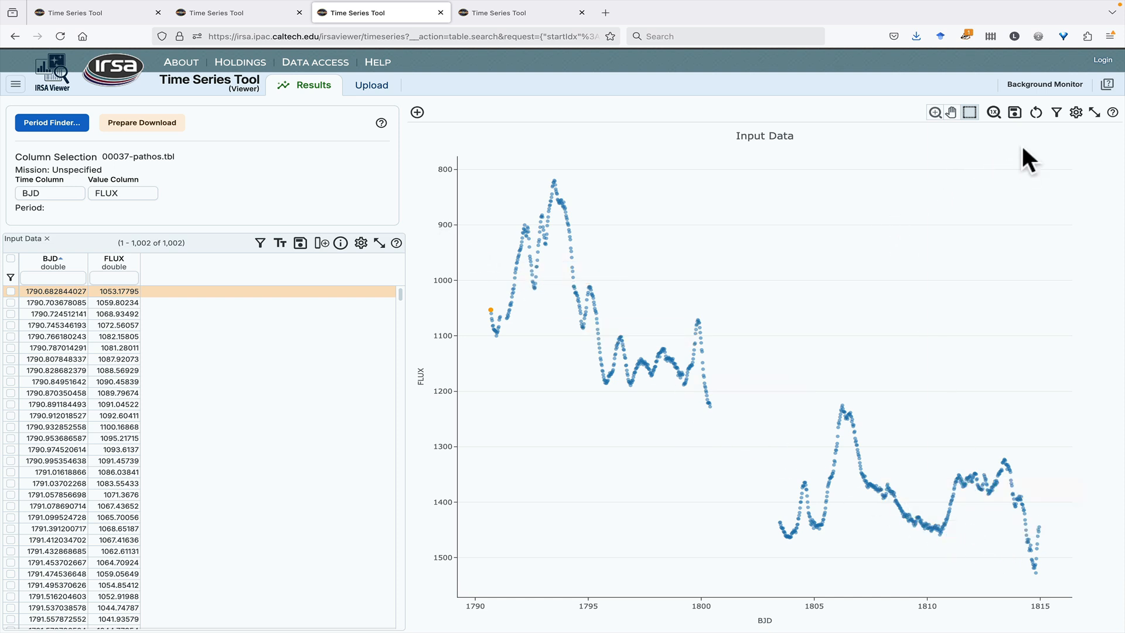
pyautogui.click(1070, 112)
pyautogui.click(530, 252)
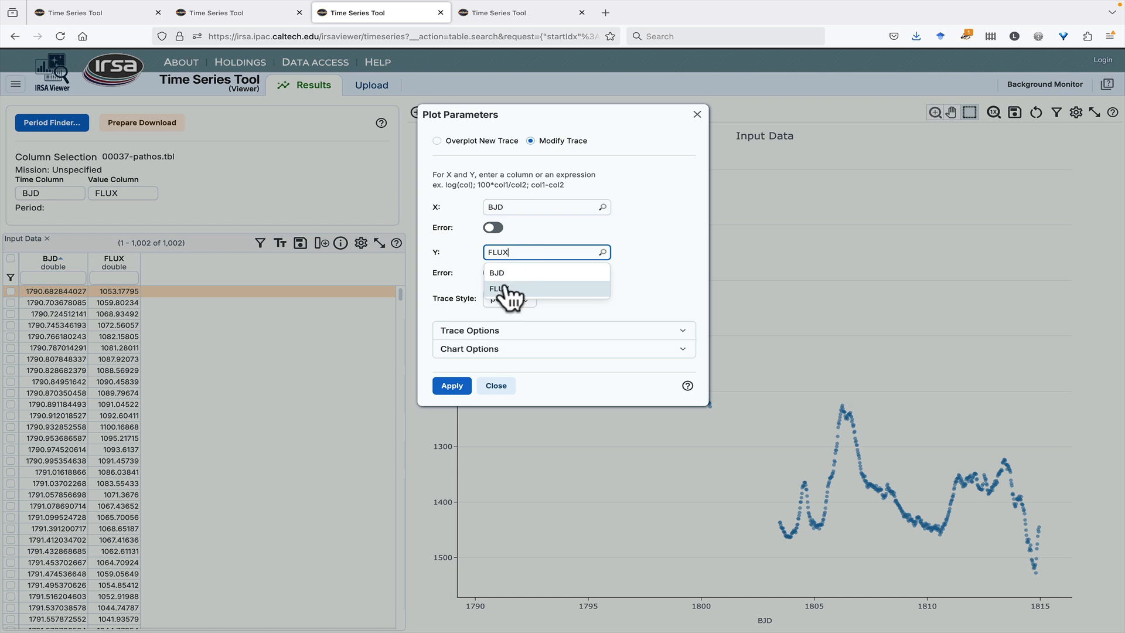
pyautogui.click(502, 392)
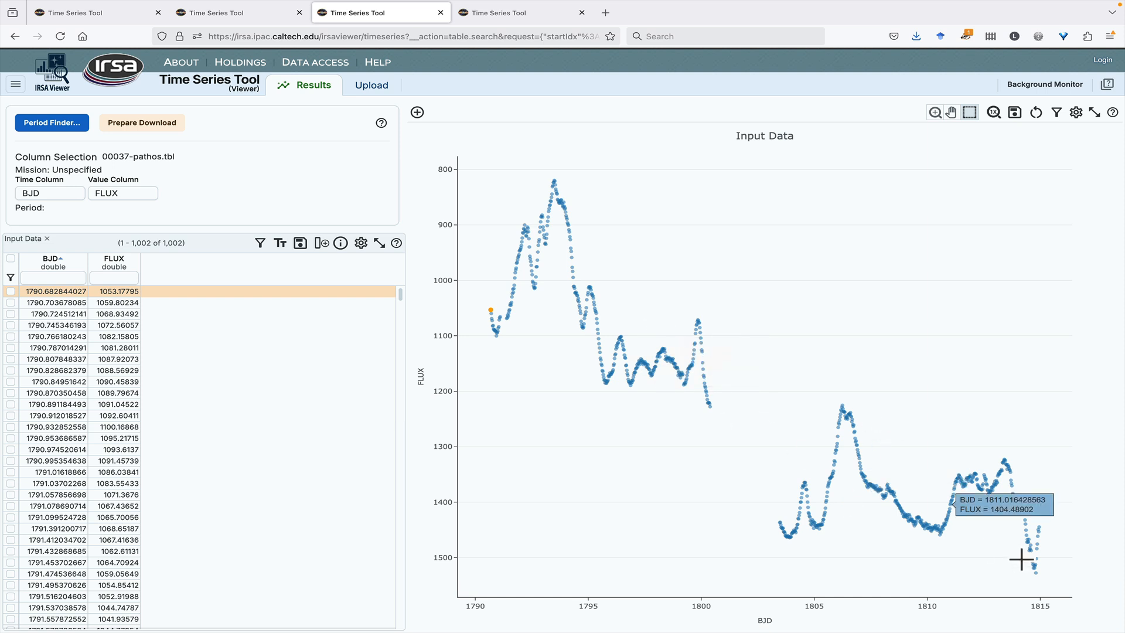
# Filter the 00037-pathos.tbl light curve to the segment from about BJD 1794.72 to the end of its first data block near BJD 1800.4
pyautogui.moveTo(733, 421); pyautogui.dragTo(582, 277)
pyautogui.click(912, 111)
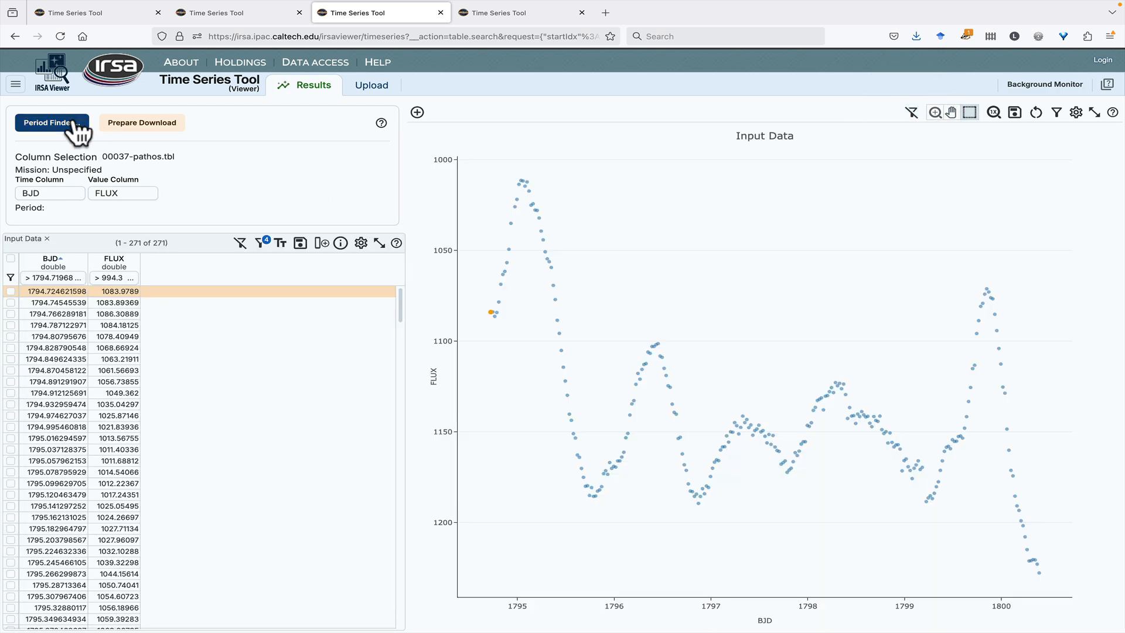
# Calculate a Lomb-Scargle periodogram for the filtered 00037-pathos.tbl segment with default period settings and 50 peaks
pyautogui.click(75, 125)
pyautogui.click(107, 283)
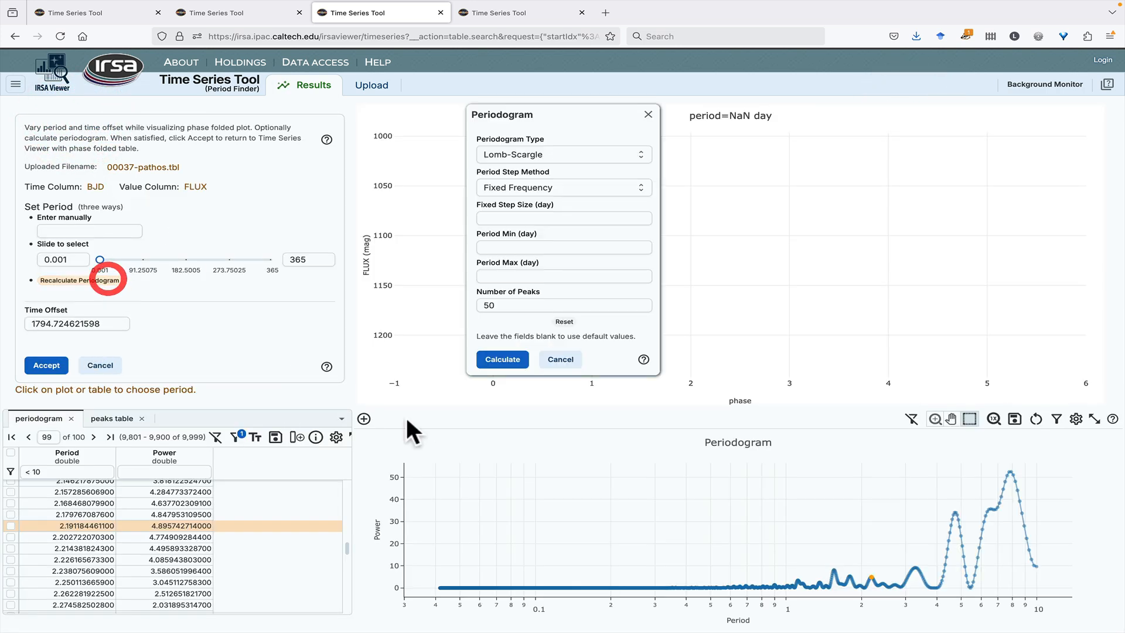
pyautogui.click(506, 360)
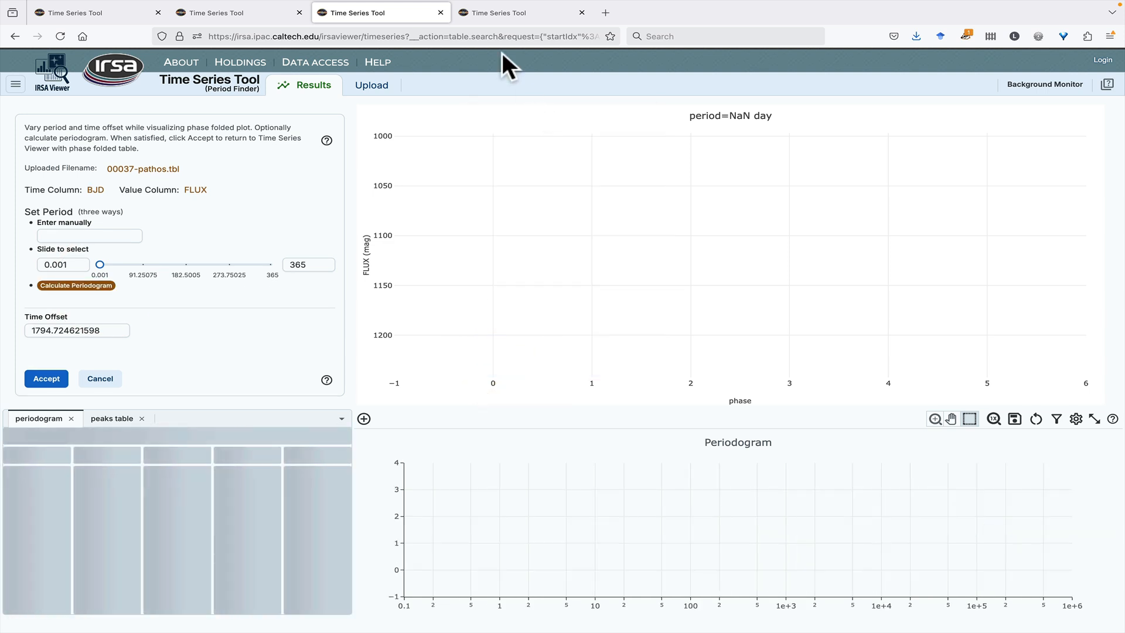
pyautogui.click(494, 12)
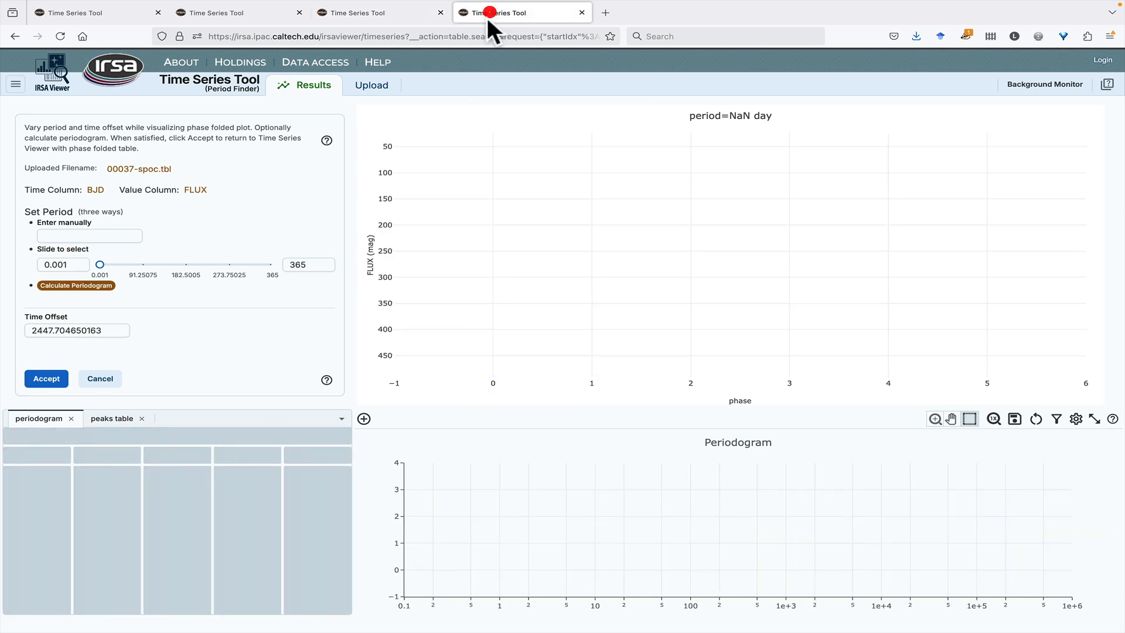
pyautogui.click(258, 12)
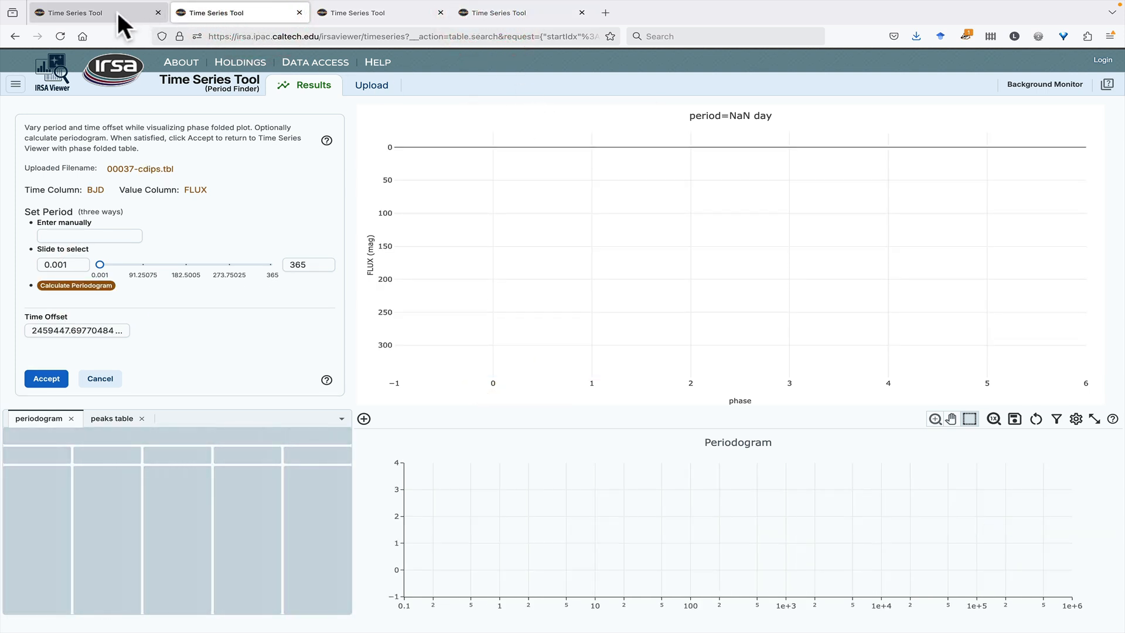
pyautogui.moveTo(410, 15)
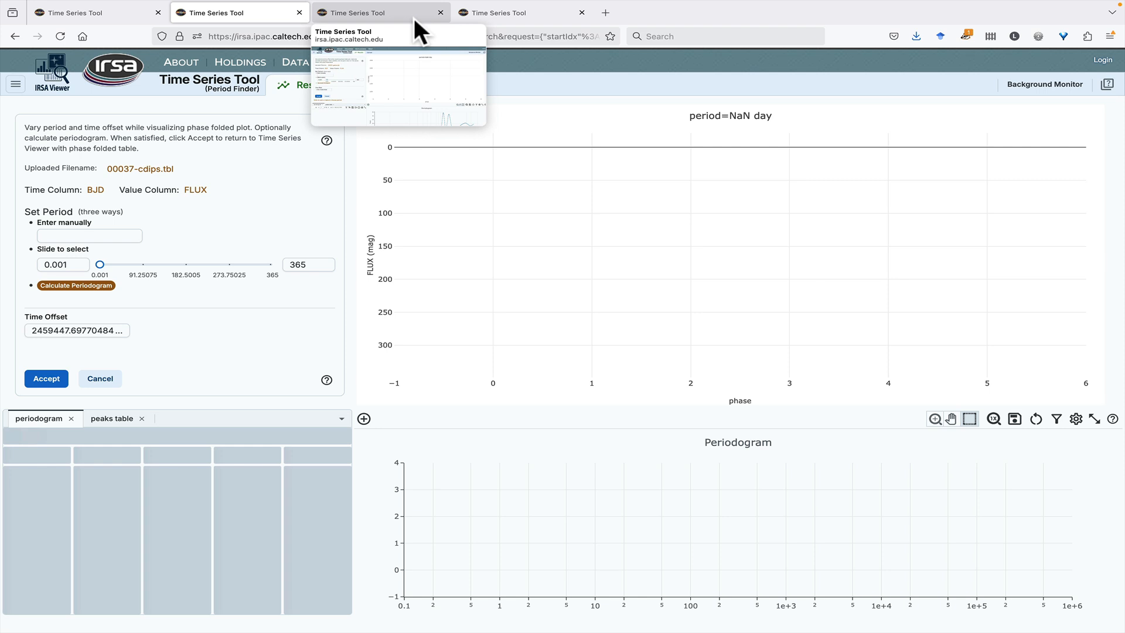
pyautogui.click(385, 12)
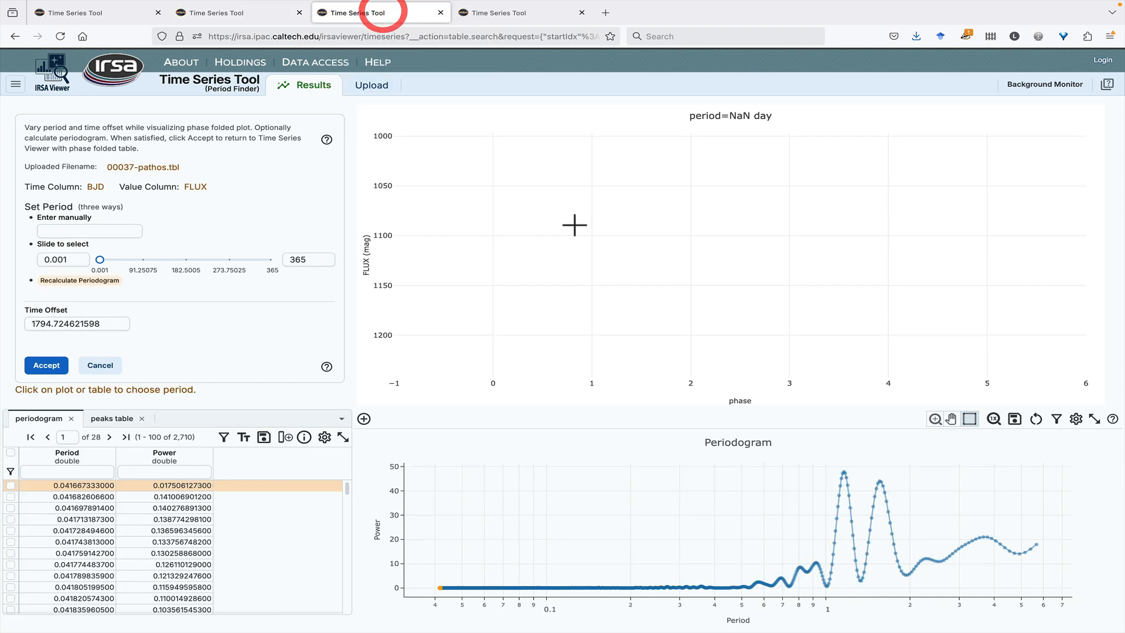
# Compare 00037-pathos.tbl phase-folded at its two strongest peaks, 1.1595472125 and 1.5562901019 days, and set the period to 1.1595472125 days
pyautogui.click(841, 470)
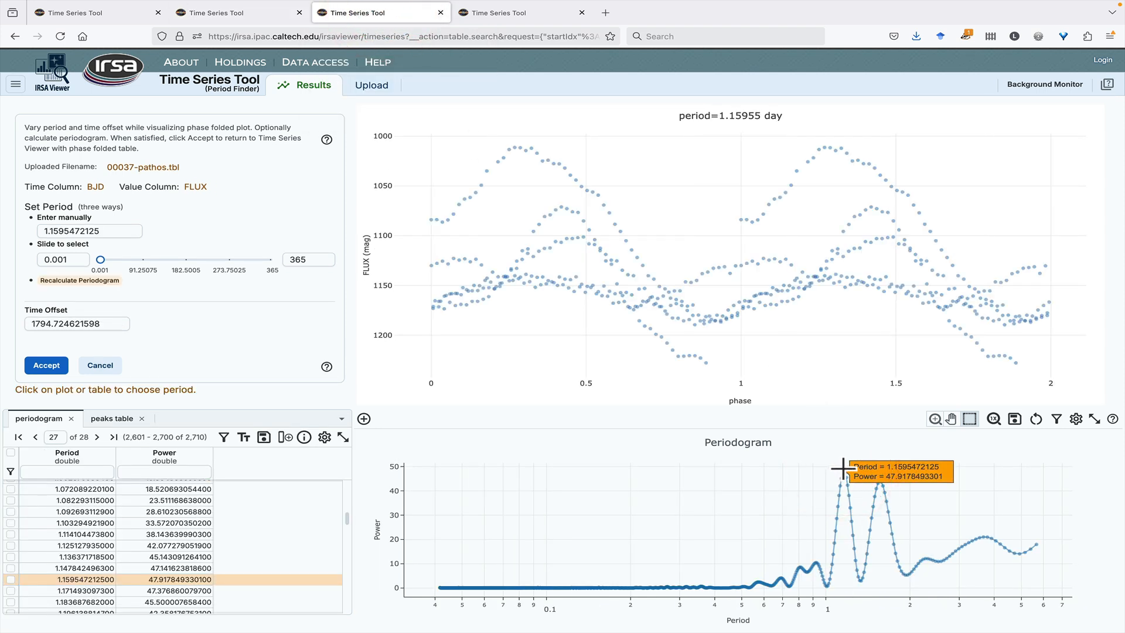
pyautogui.click(880, 478)
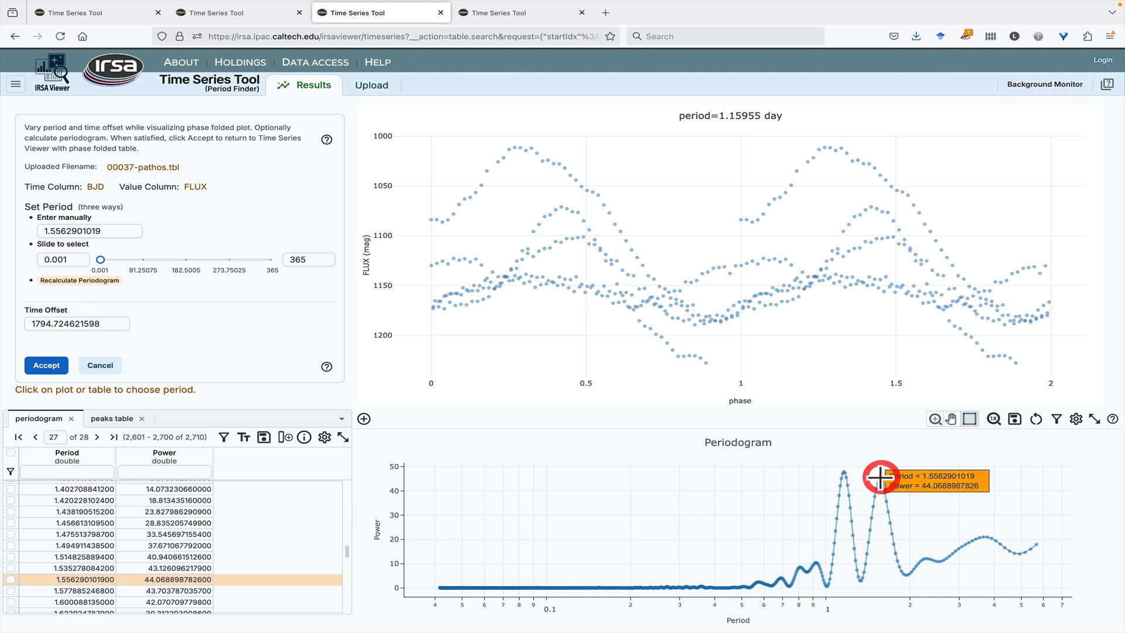
pyautogui.click(841, 468)
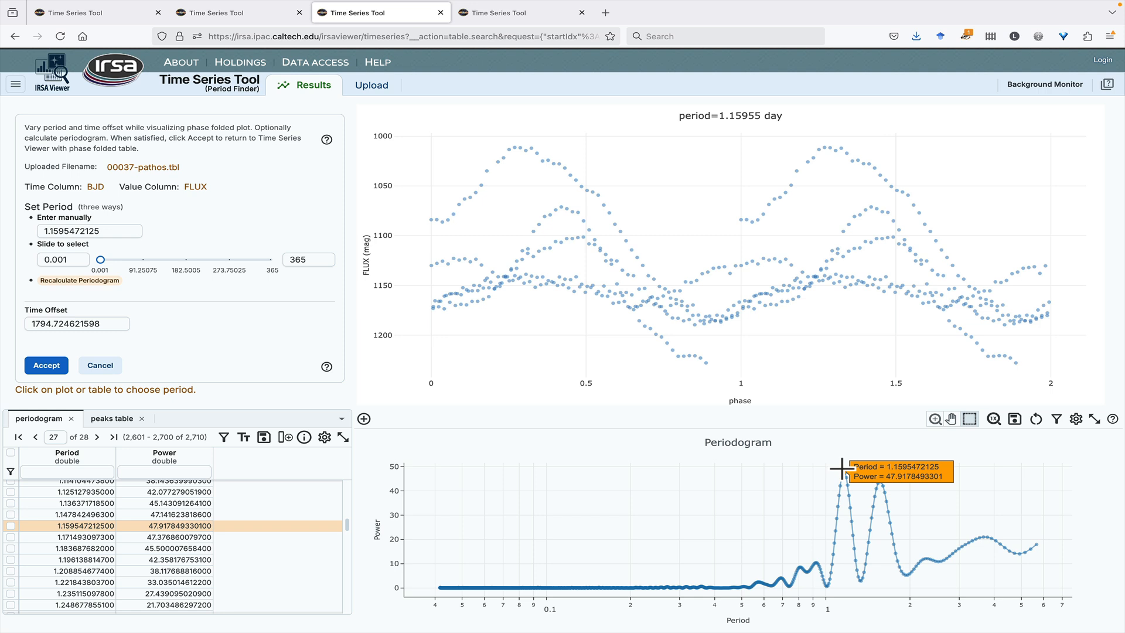
# Set the 00037-spoc.tbl period to its strongest periodogram peak, 4.8534476892 days
pyautogui.click(256, 9)
pyautogui.click(480, 13)
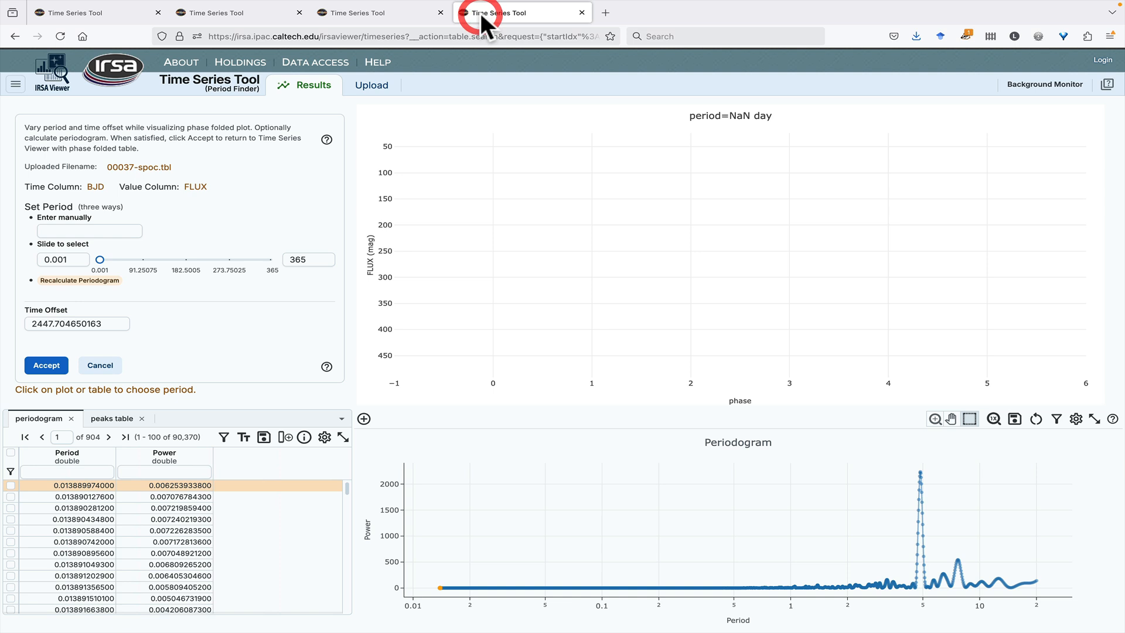
pyautogui.click(920, 469)
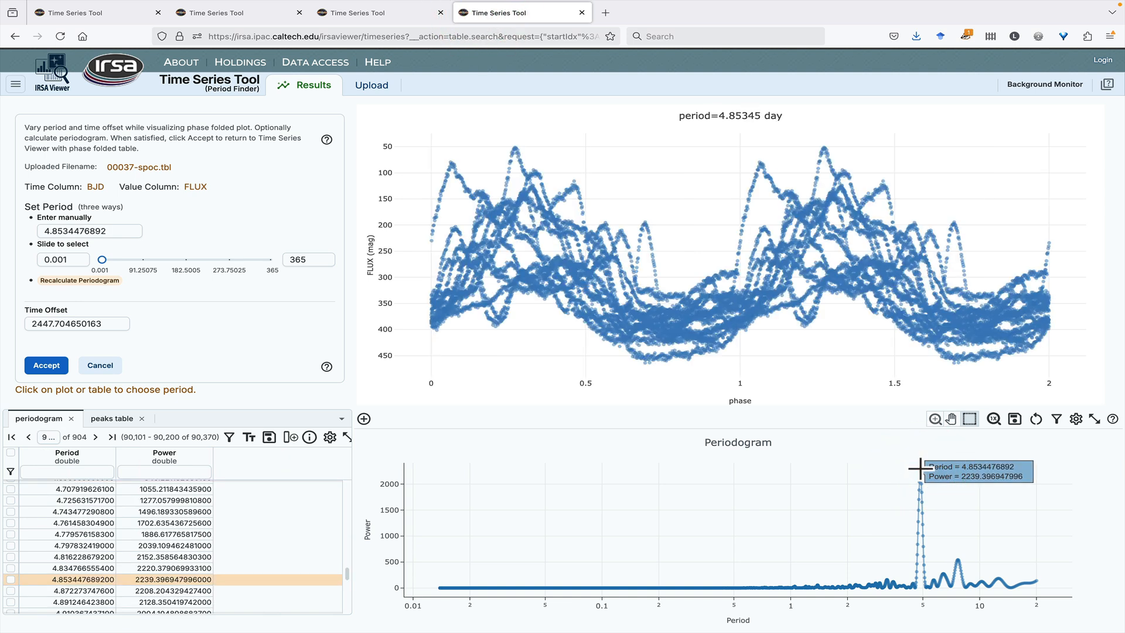
pyautogui.click(98, 230)
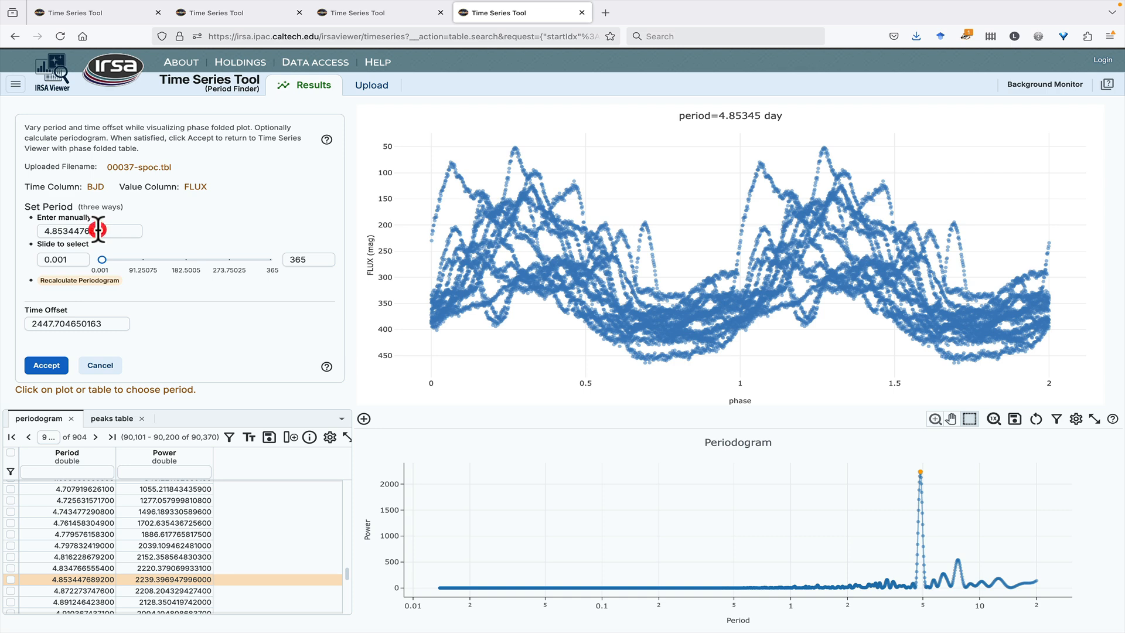
pyautogui.doubleClick(97, 230)
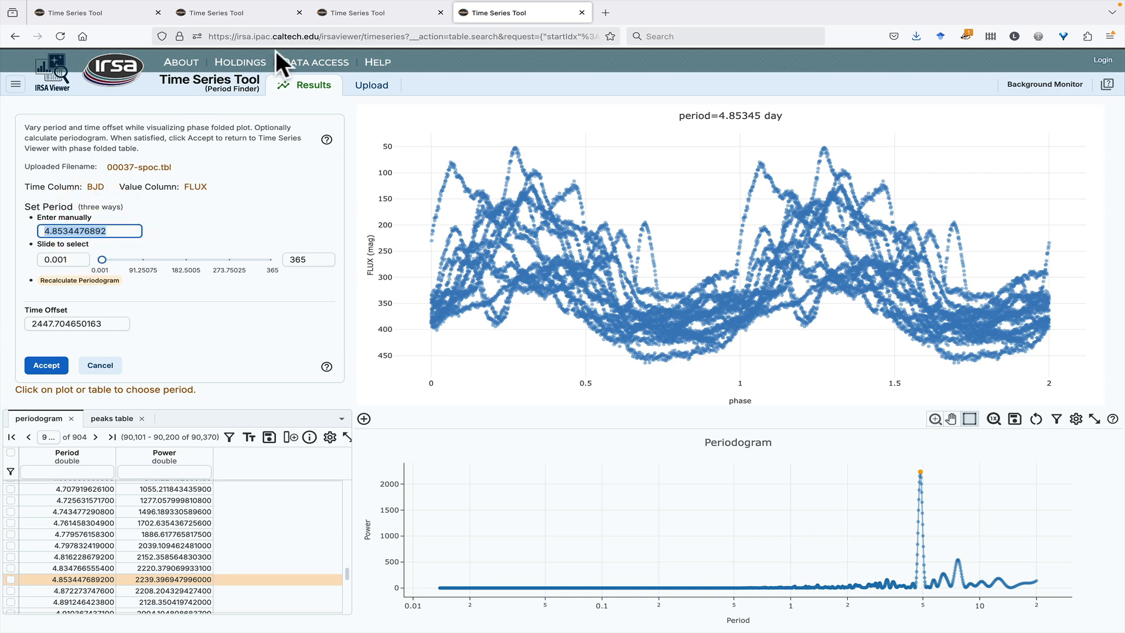
# Compare the chosen periods and phase-folded plots of 00037-pathos.tbl, 00037-ztfr.tbl and 00037-spoc.tbl
pyautogui.click(344, 13)
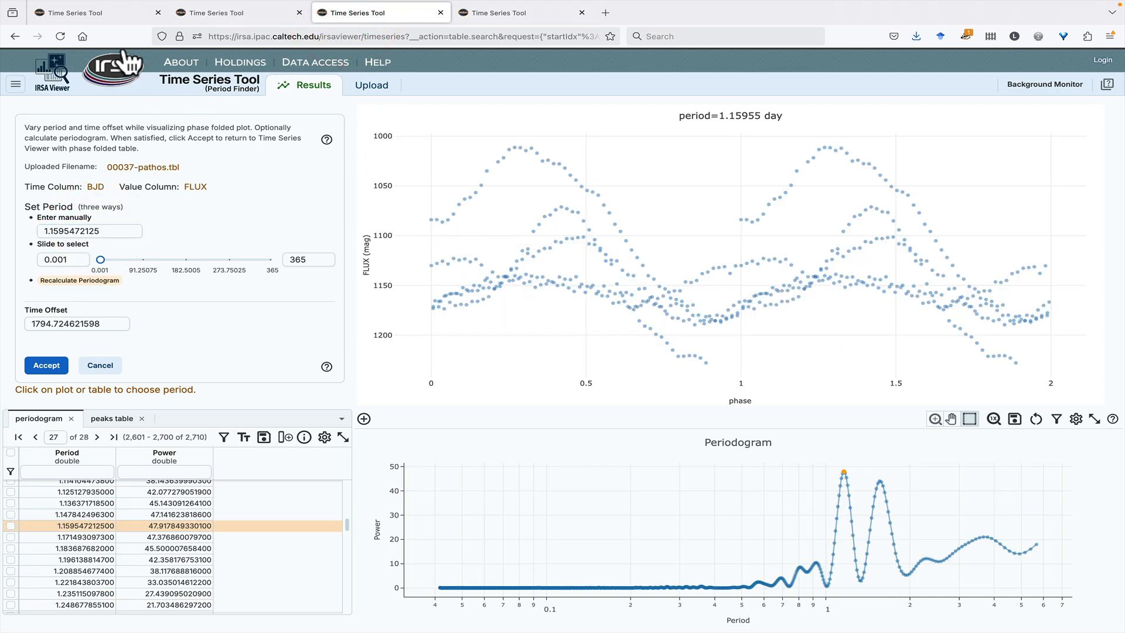
pyautogui.click(111, 14)
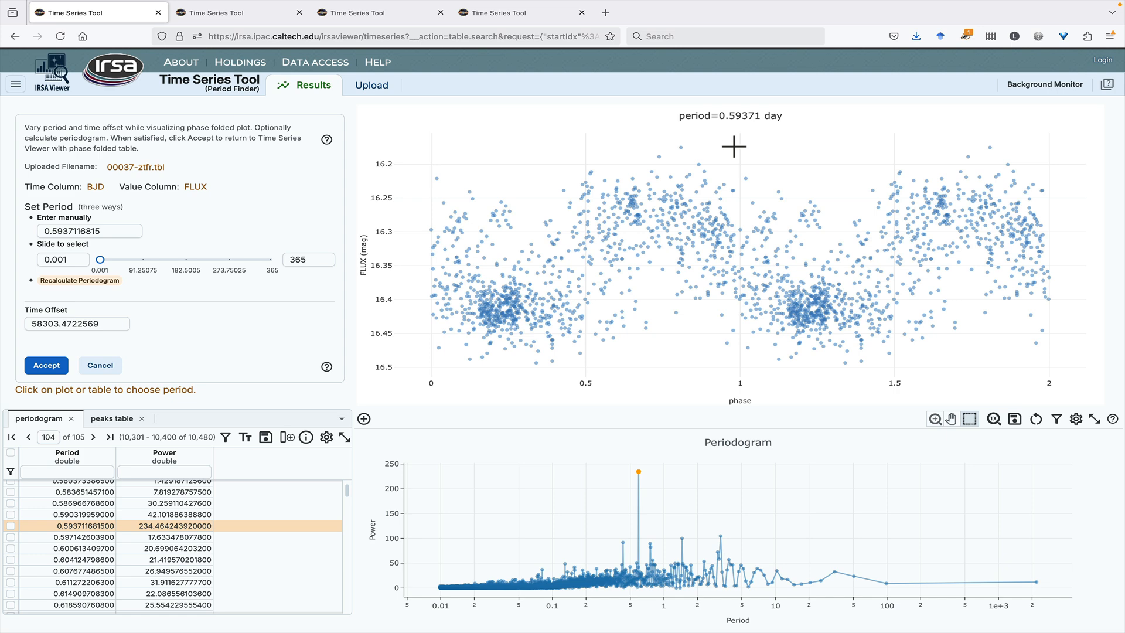
pyautogui.click(497, 14)
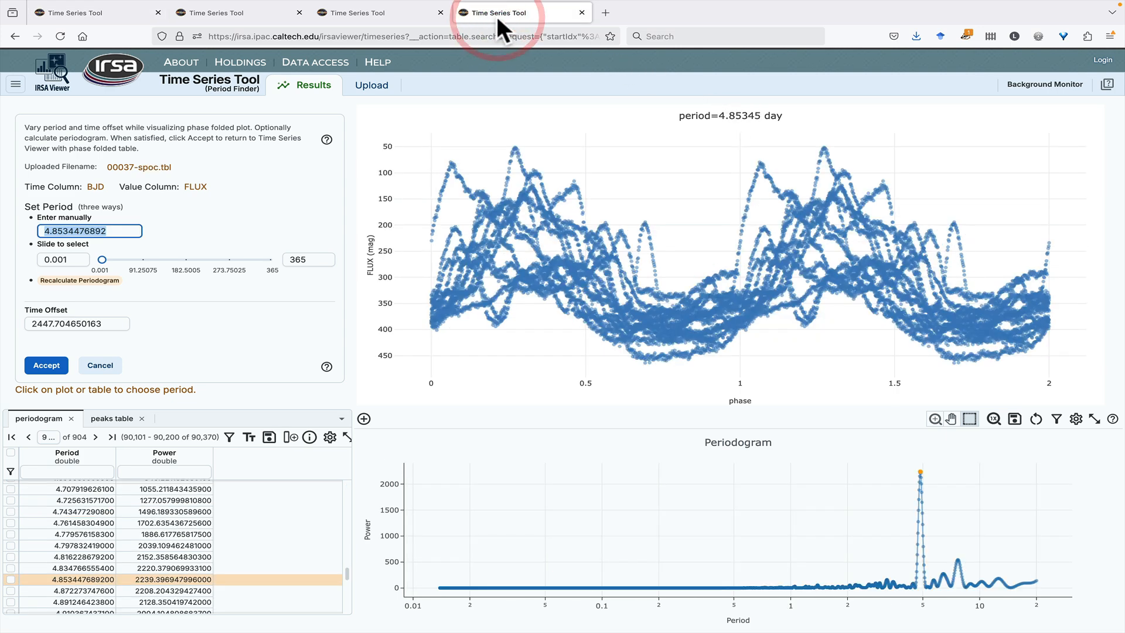
pyautogui.click(388, 12)
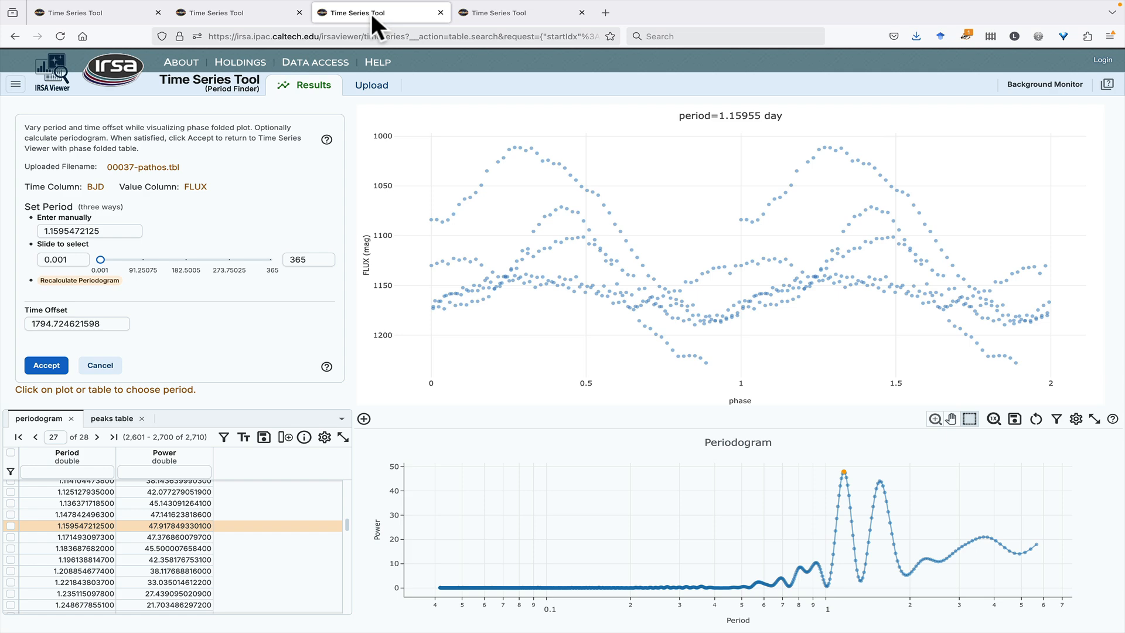
# Set the 00037-cdips.tbl period to its strongest peak, 4.8360713974 days, and compare its phase-folded plot with that of 00037-spoc.tbl
pyautogui.click(262, 12)
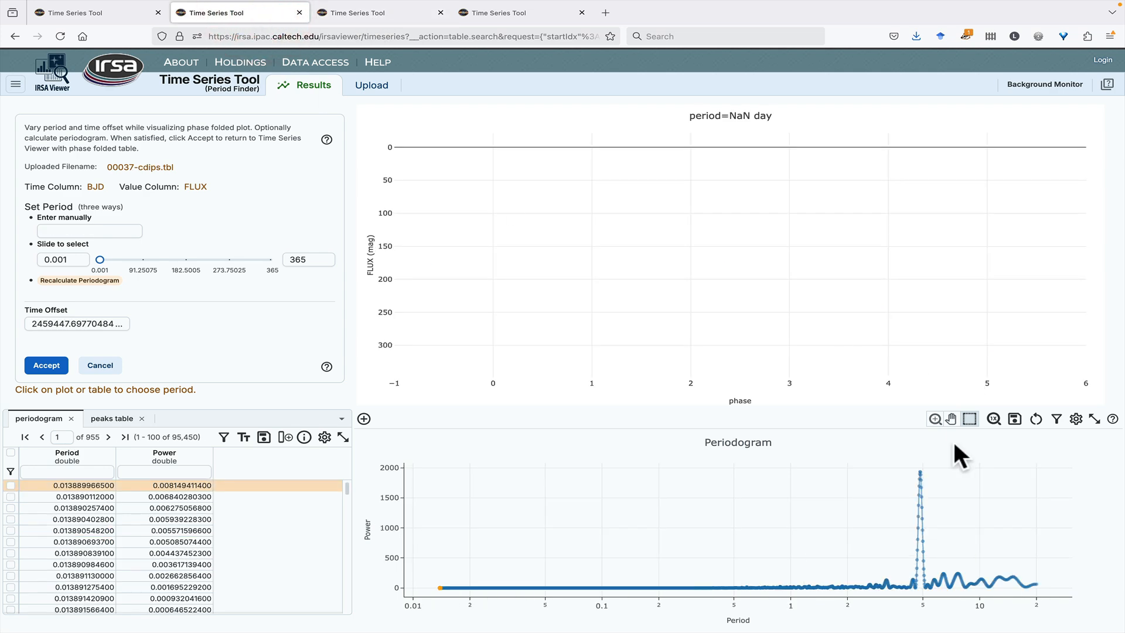
pyautogui.click(917, 466)
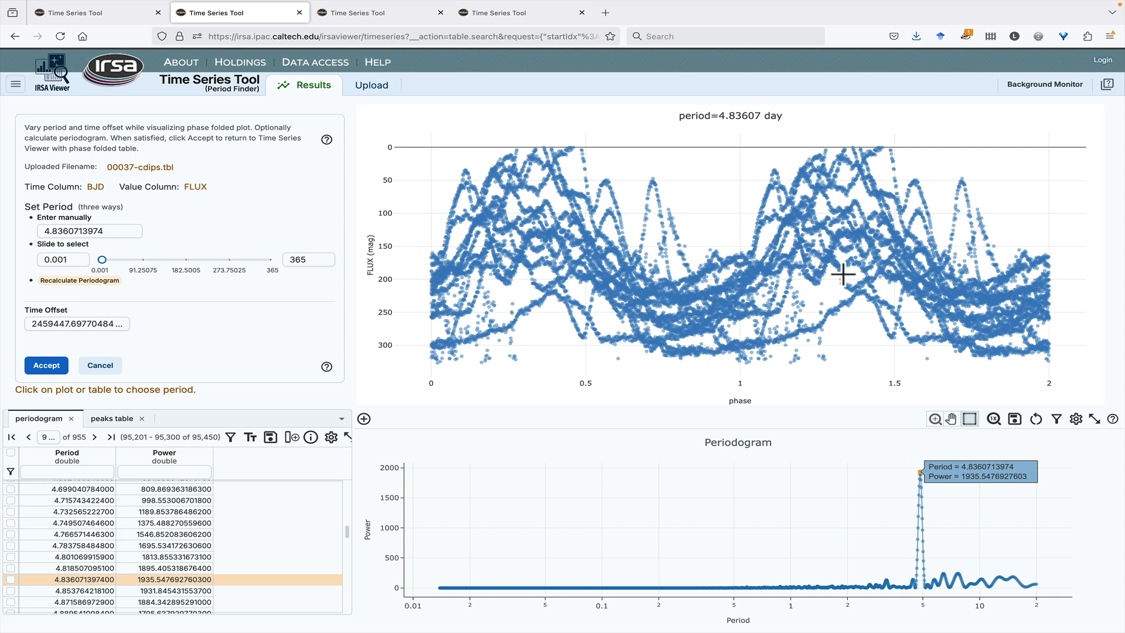
pyautogui.click(532, 18)
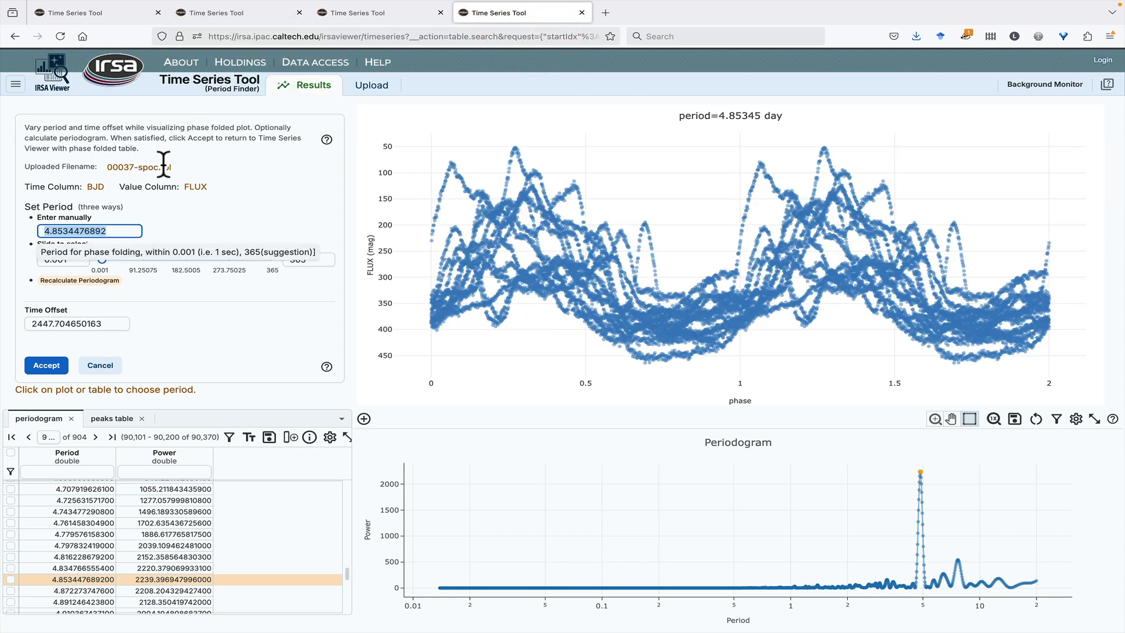
pyautogui.click(223, 11)
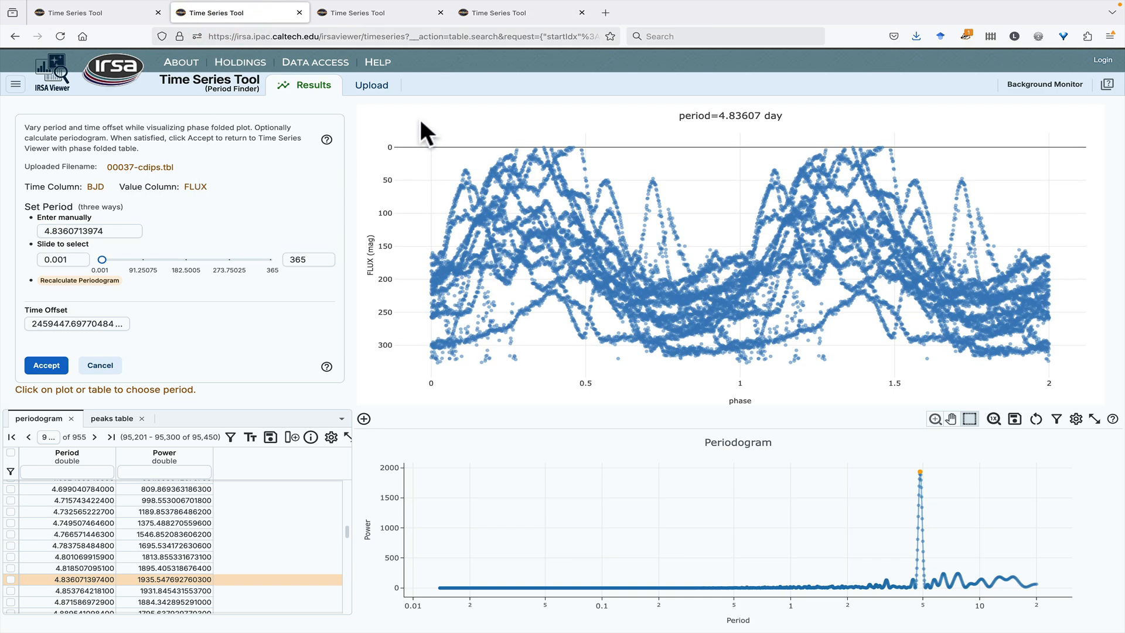
pyautogui.click(495, 18)
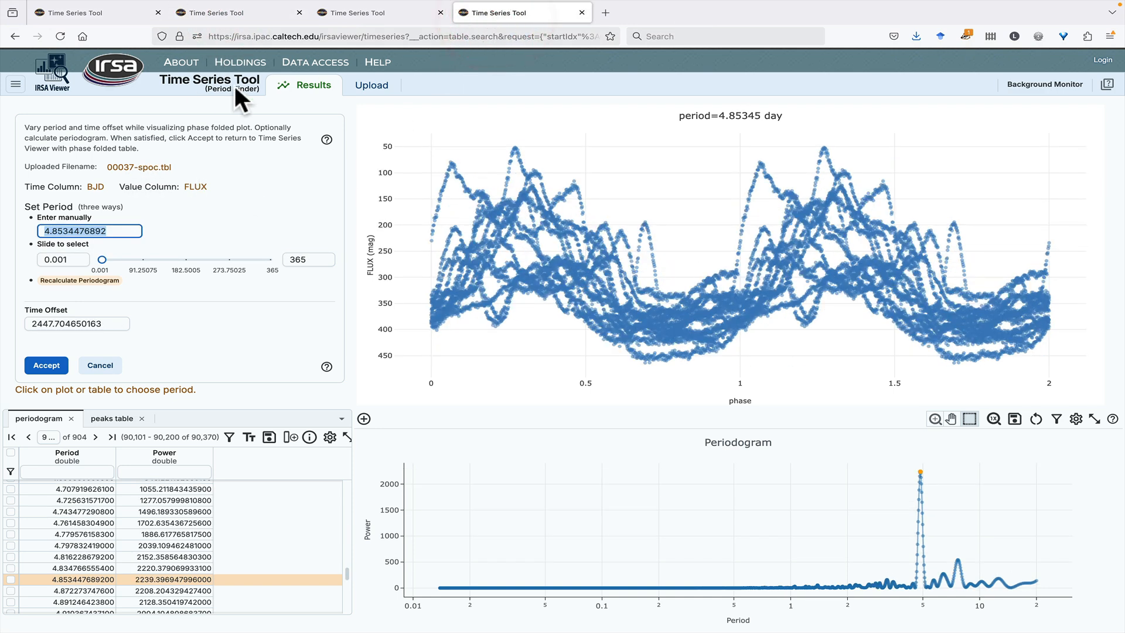
# Return 00037-pathos.tbl from the period finder to its light curve without accepting a period, and clear all filters to show the full data
pyautogui.click(323, 16)
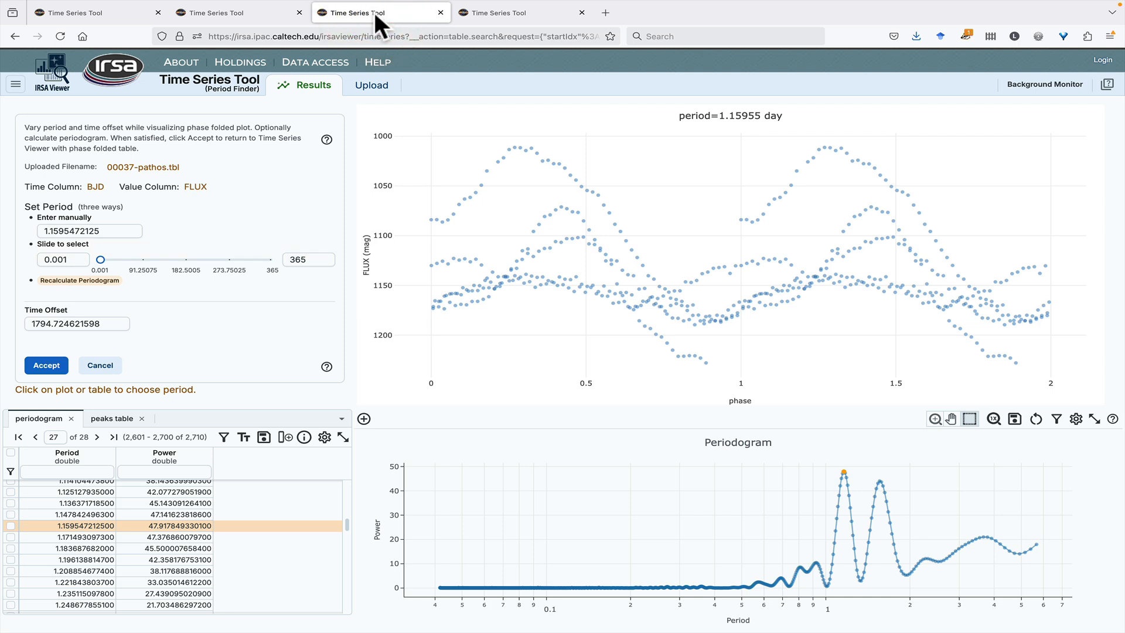
pyautogui.click(102, 364)
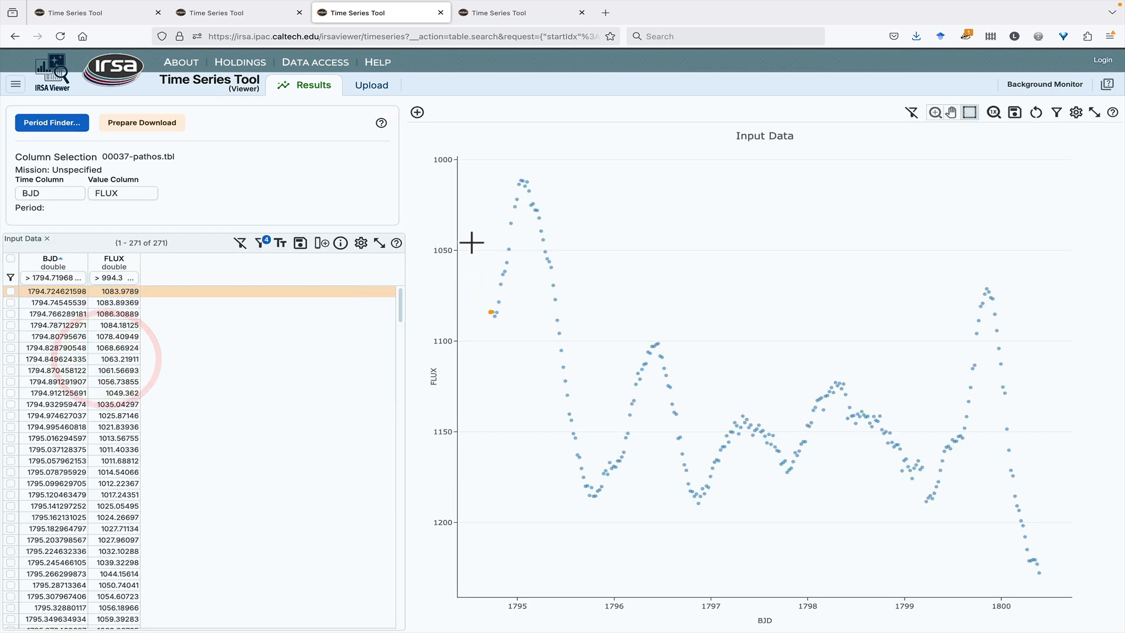
pyautogui.click(912, 111)
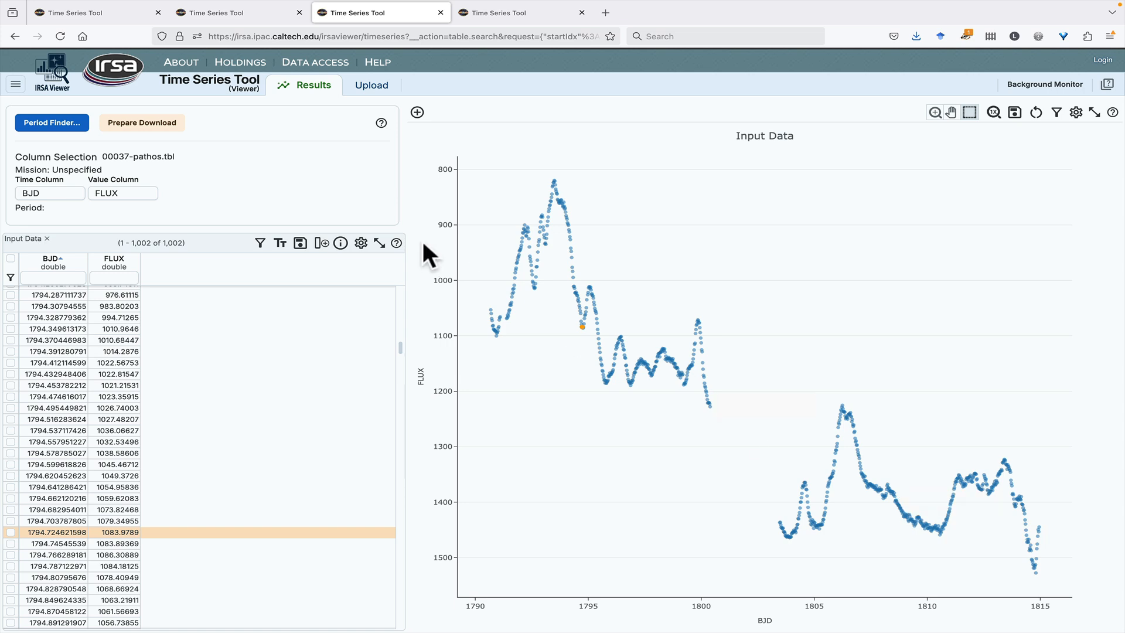
# Recalculate the Lomb-Scargle periodogram of 00037-ztfr.tbl with a maximum period of 20 days
pyautogui.click(104, 19)
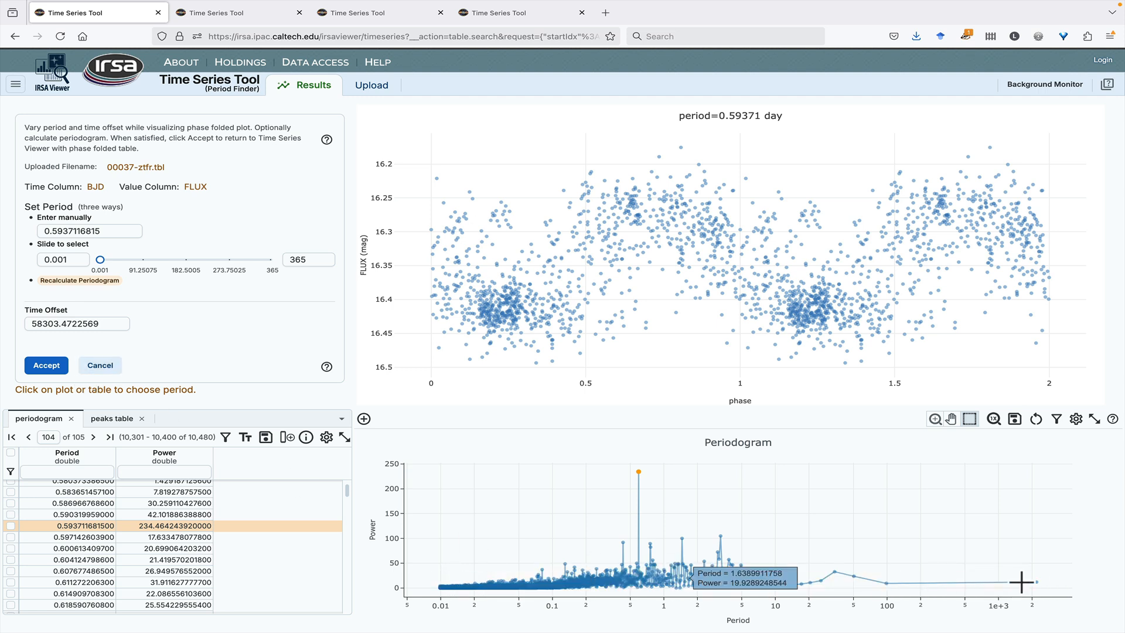
pyautogui.click(87, 281)
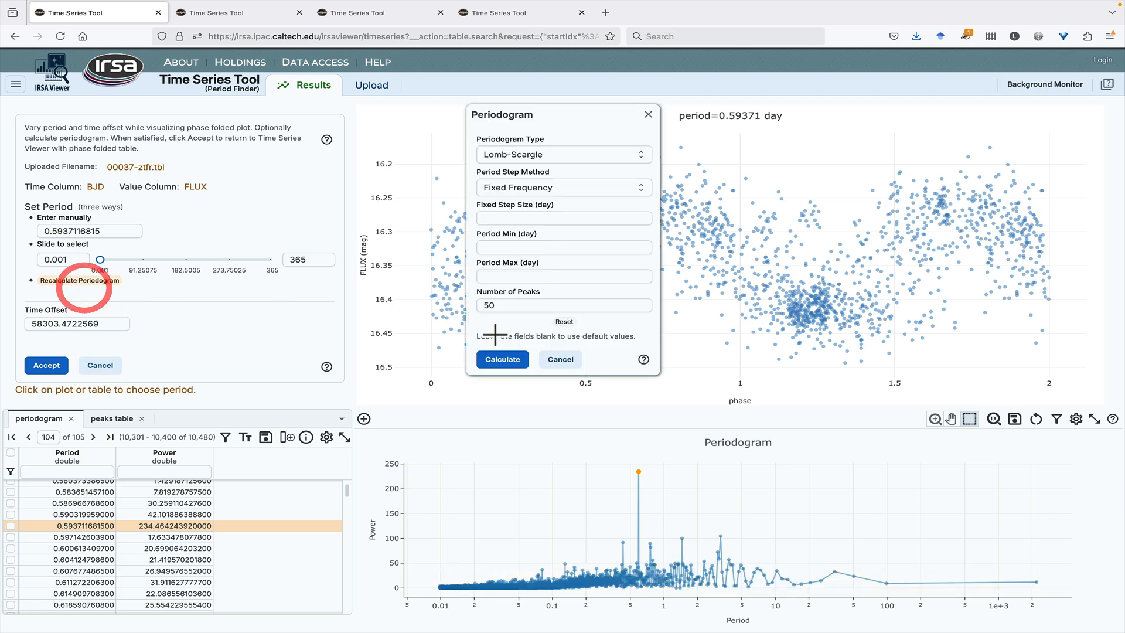
pyautogui.click(566, 276)
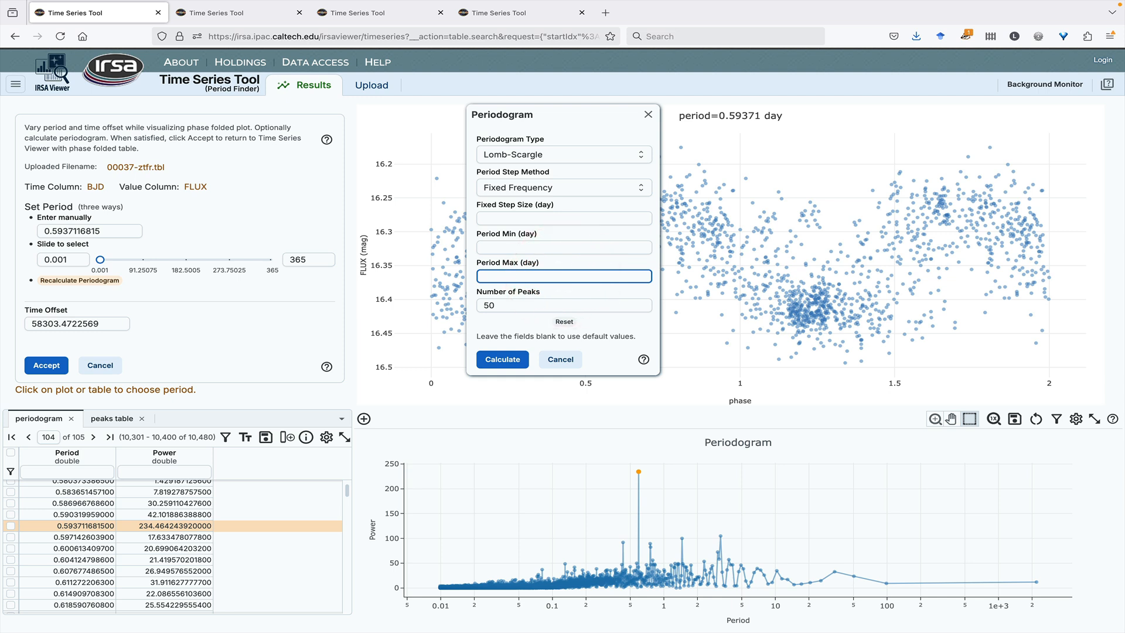
pyautogui.write('20')
pyautogui.click(508, 359)
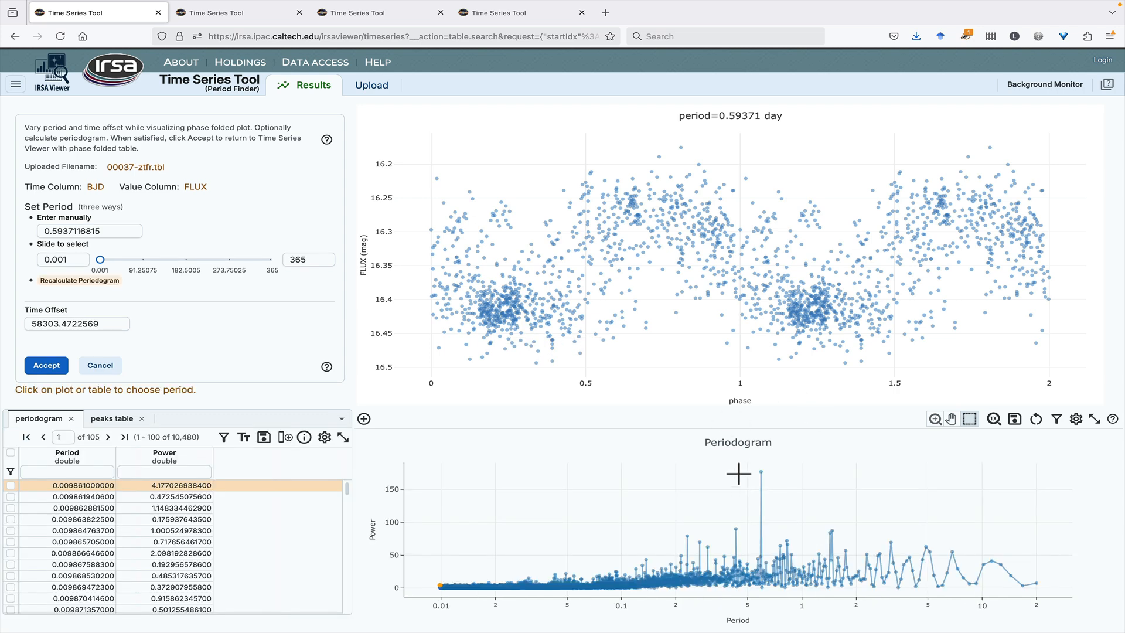
# Compare 00037-ztfr.tbl phase-folded at the 0.5935858981 and 1.4325275122 day peaks, and set the period to the strongest, 0.5935858981 days
pyautogui.click(757, 473)
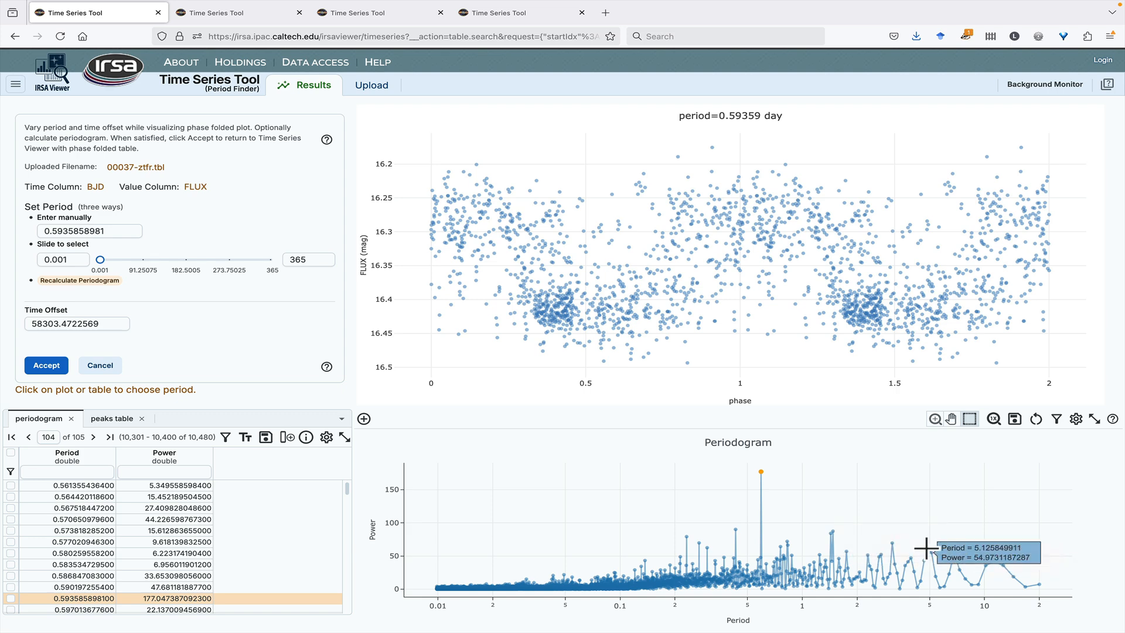
pyautogui.click(829, 530)
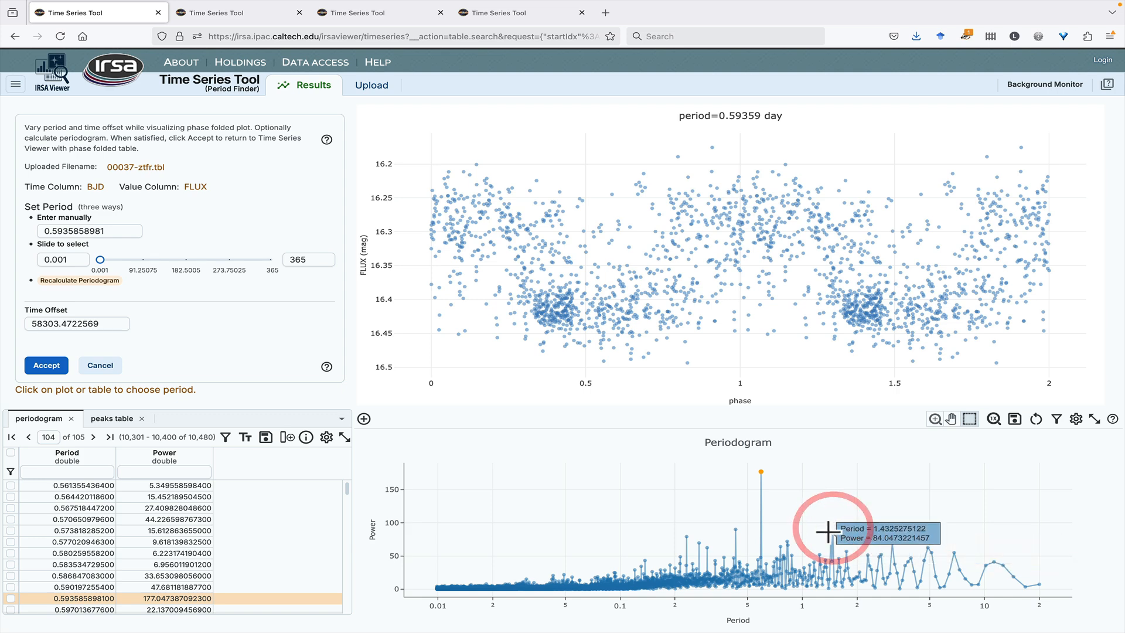
pyautogui.click(827, 531)
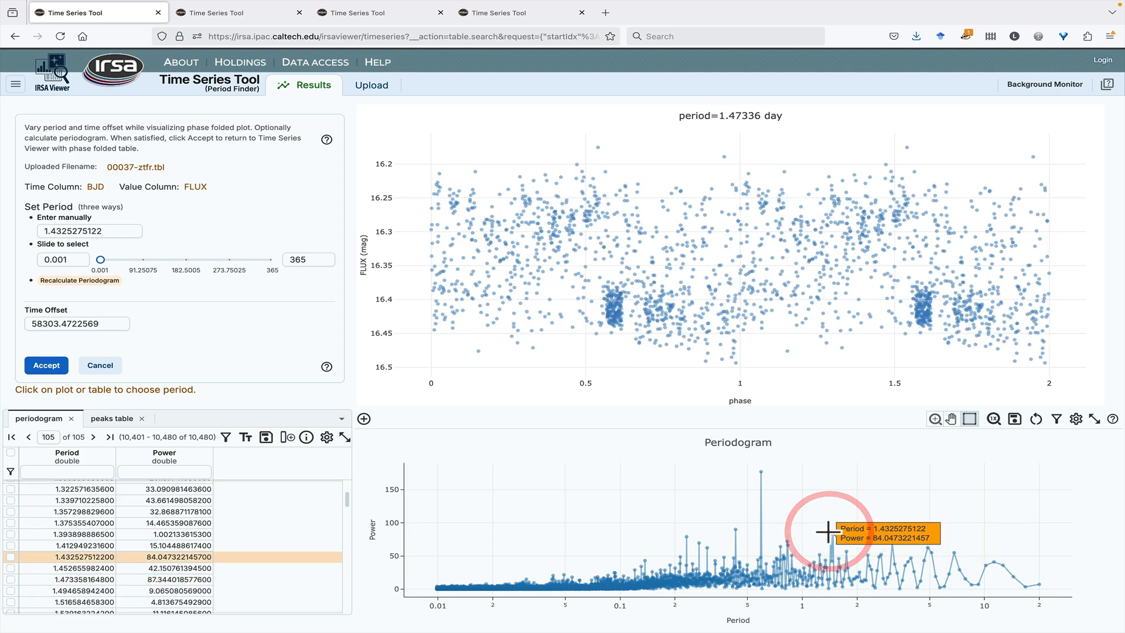
pyautogui.click(761, 471)
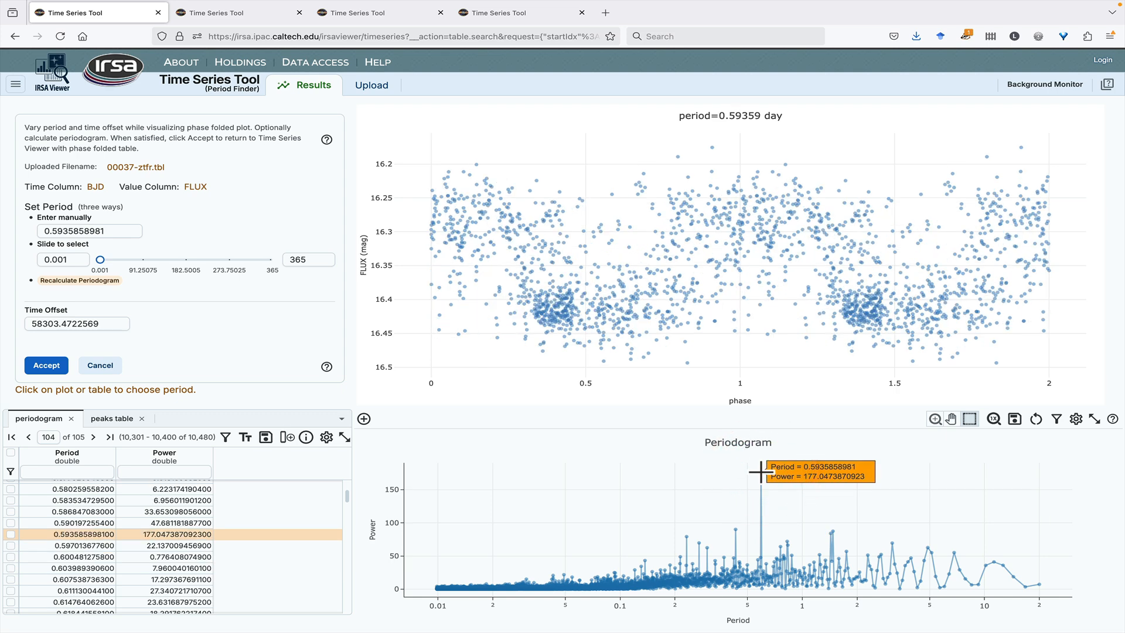